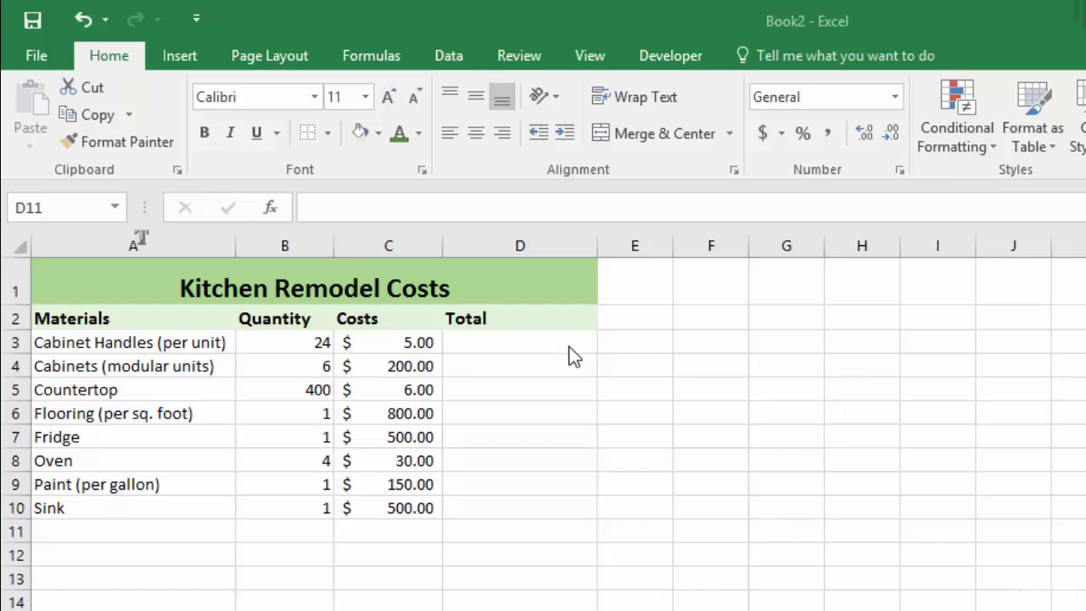
- Enter =B3*C3 in D3 so the cabinet handles total shows $120.00
{"action": "left_click", "coordinate": [565, 537]}
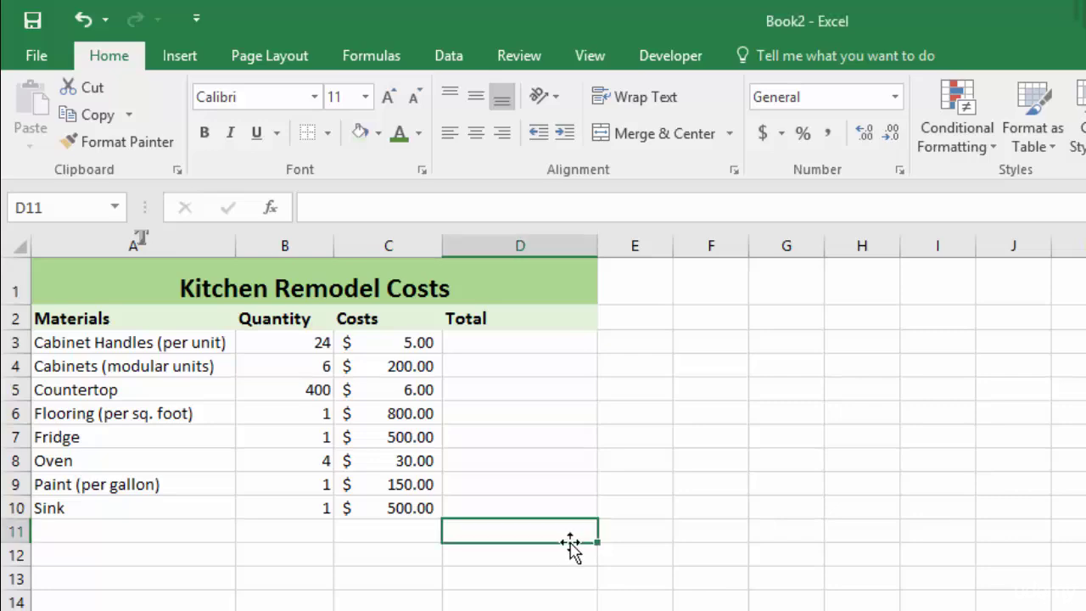
{"action": "left_click", "coordinate": [535, 344]}
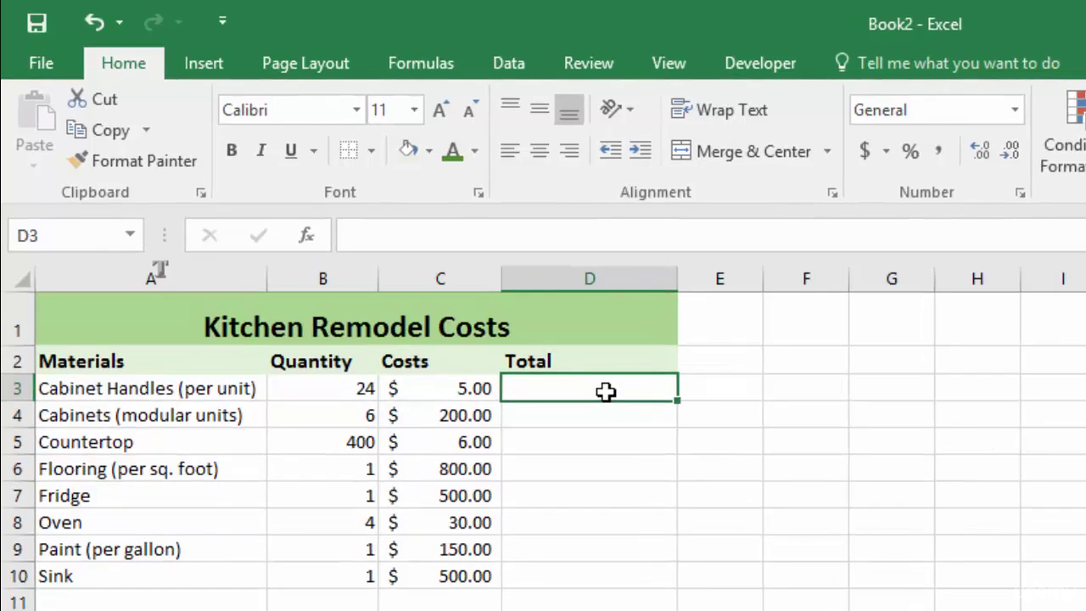
{"action": "type", "text": "="}
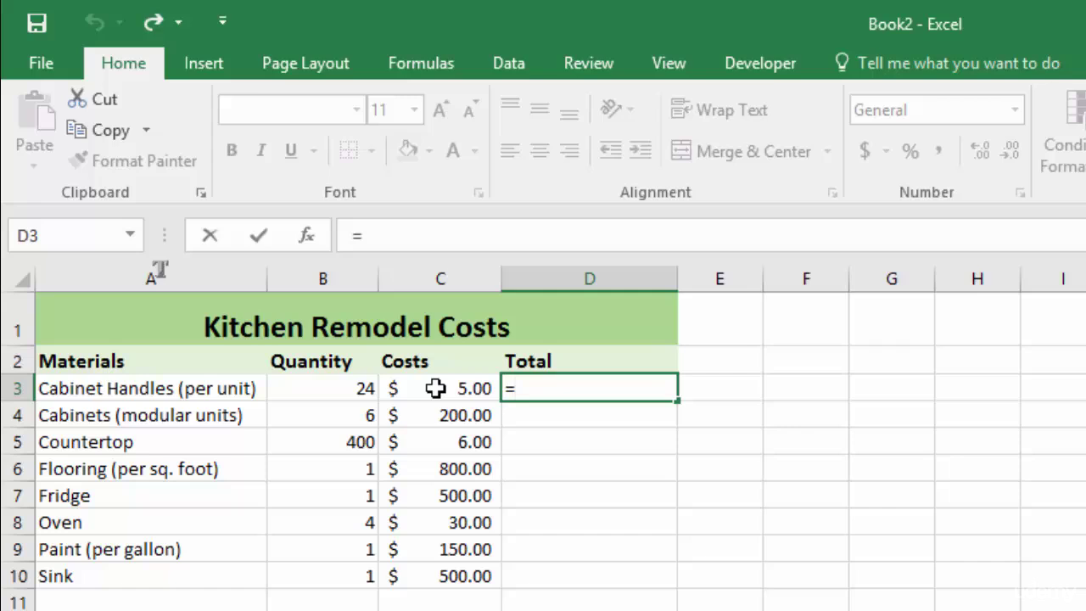
{"action": "left_click", "coordinate": [324, 390]}
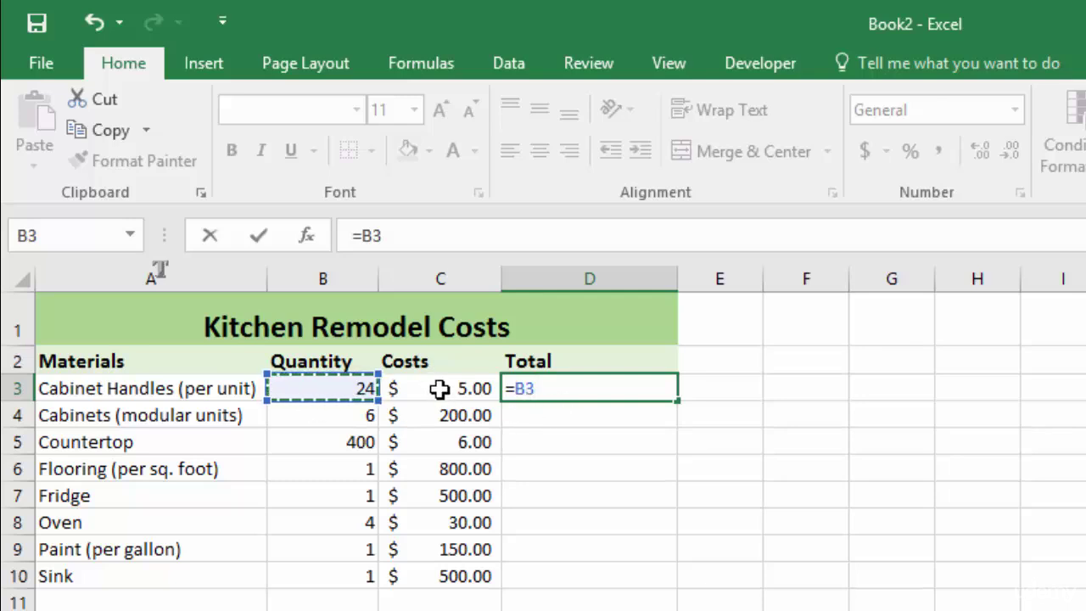
{"action": "type", "text": "*"}
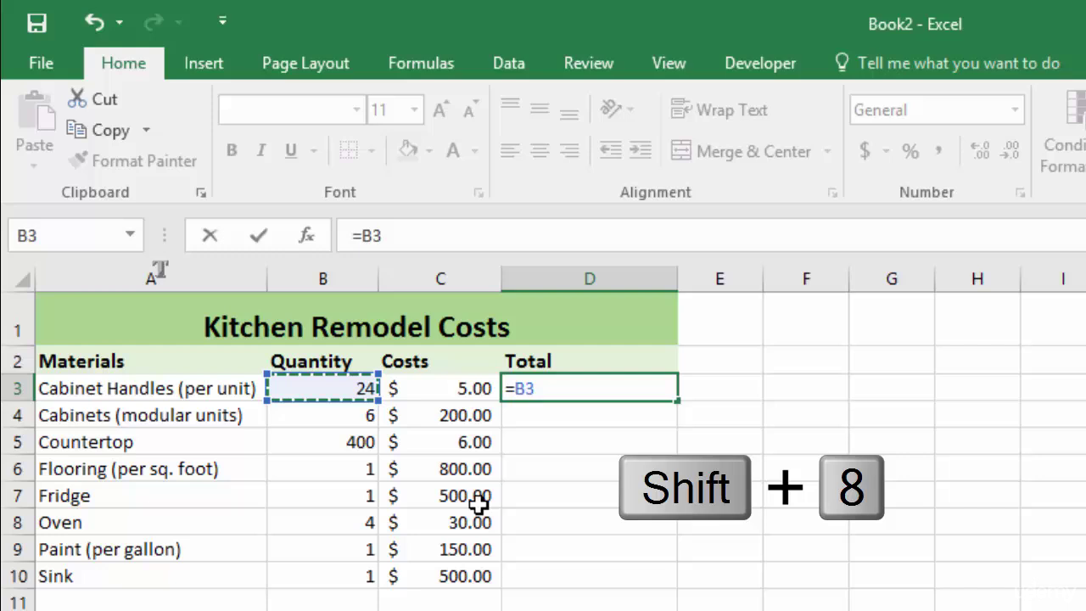
{"action": "type", "text": "*"}
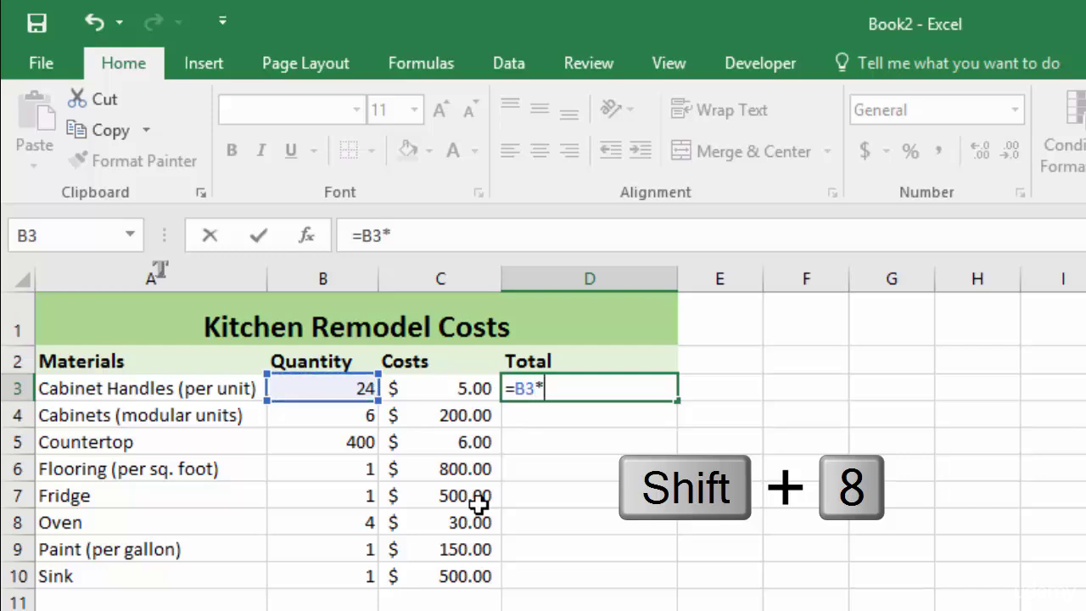
{"action": "left_click", "coordinate": [446, 387]}
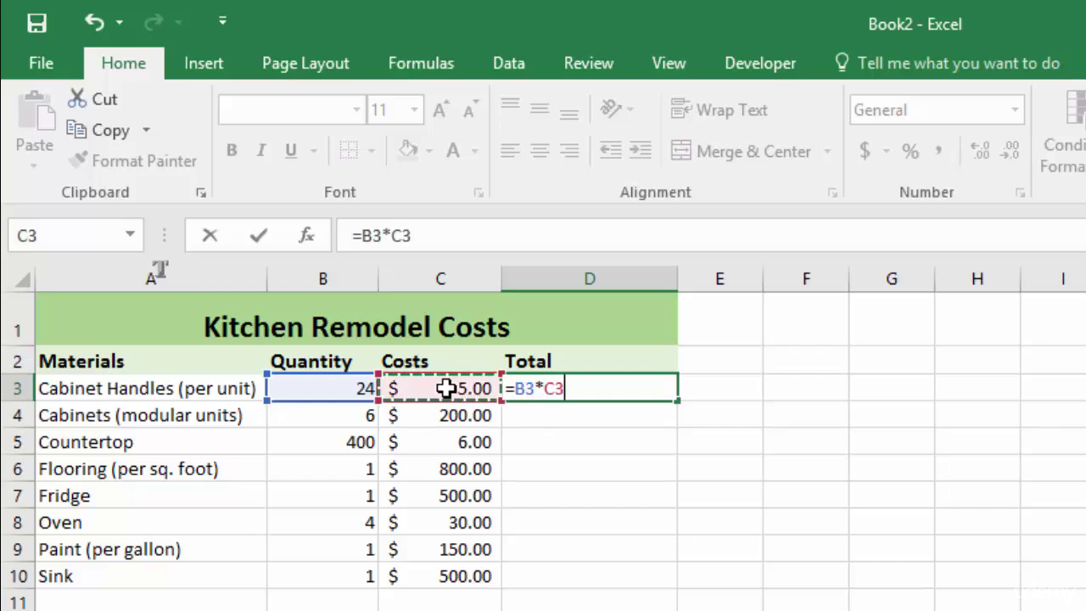
{"action": "key", "text": "Return"}
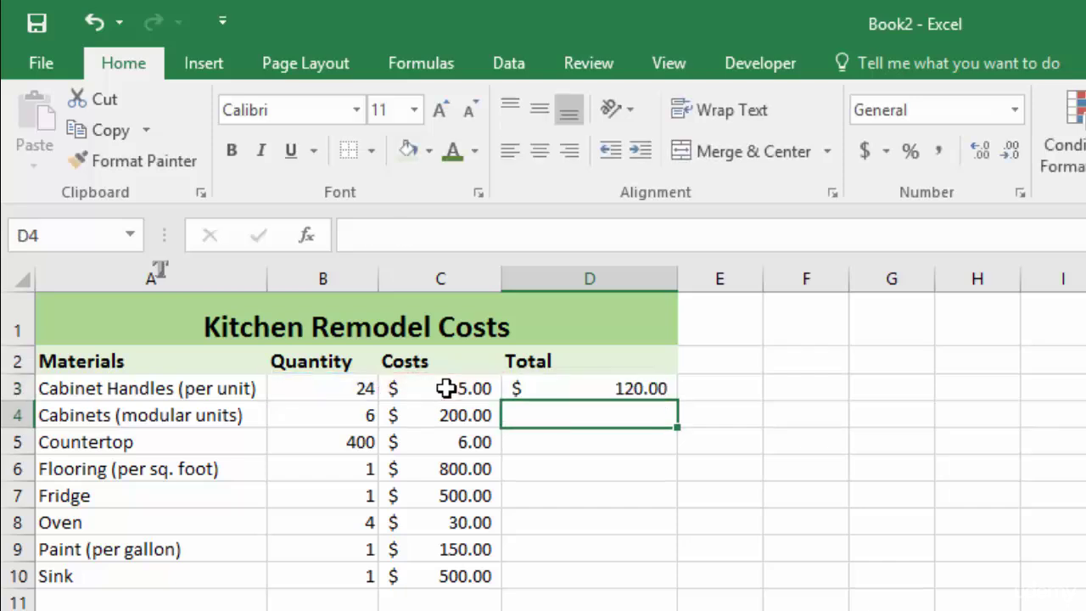
{"action": "left_click", "coordinate": [572, 387]}
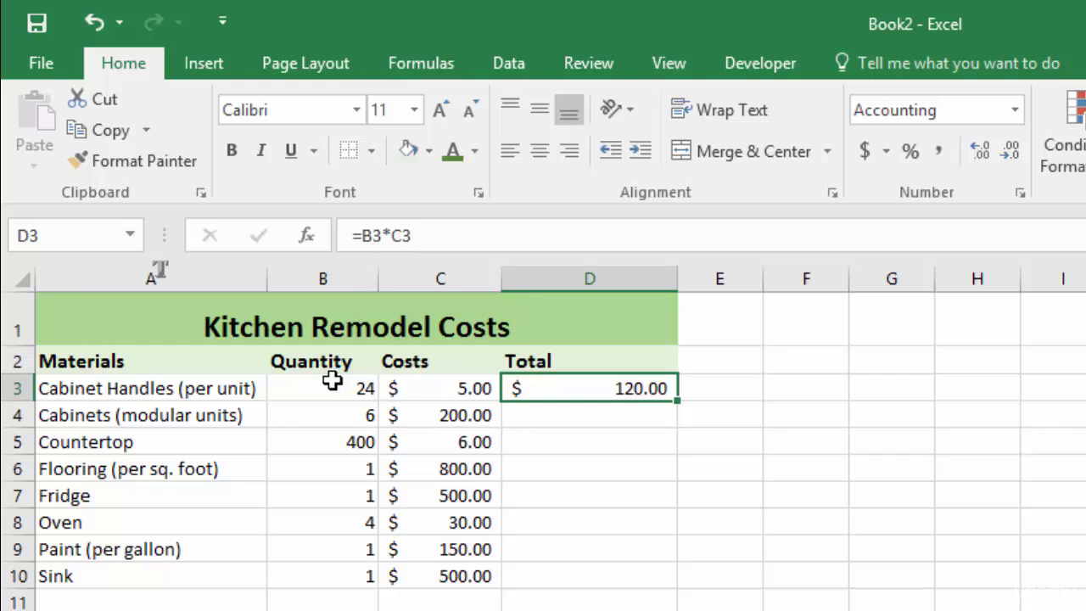
{"action": "left_click", "coordinate": [332, 390]}
{"action": "left_click", "coordinate": [462, 389]}
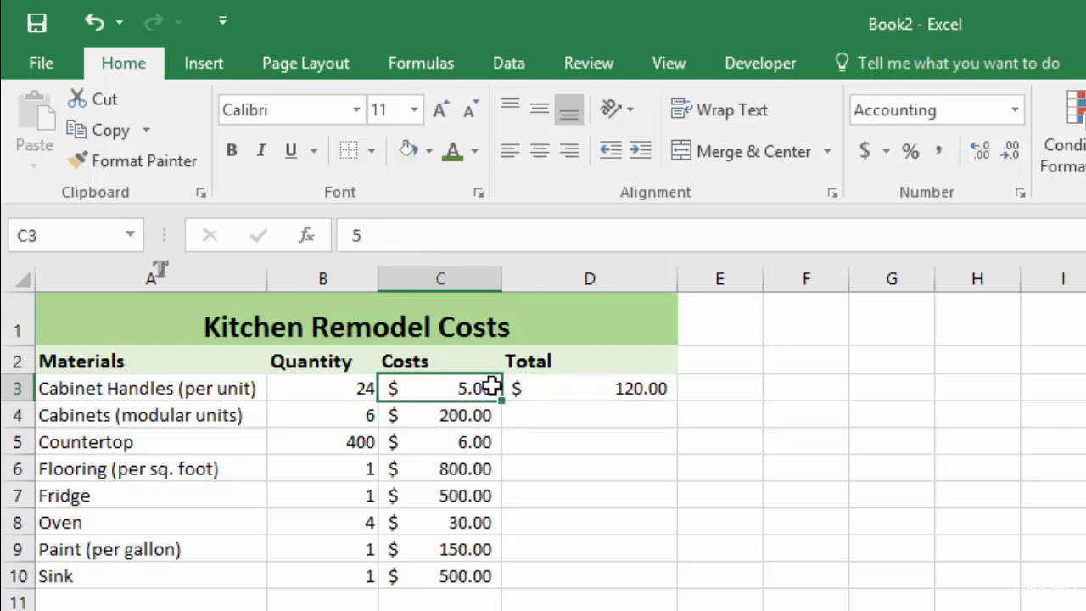
{"action": "left_click", "coordinate": [551, 392]}
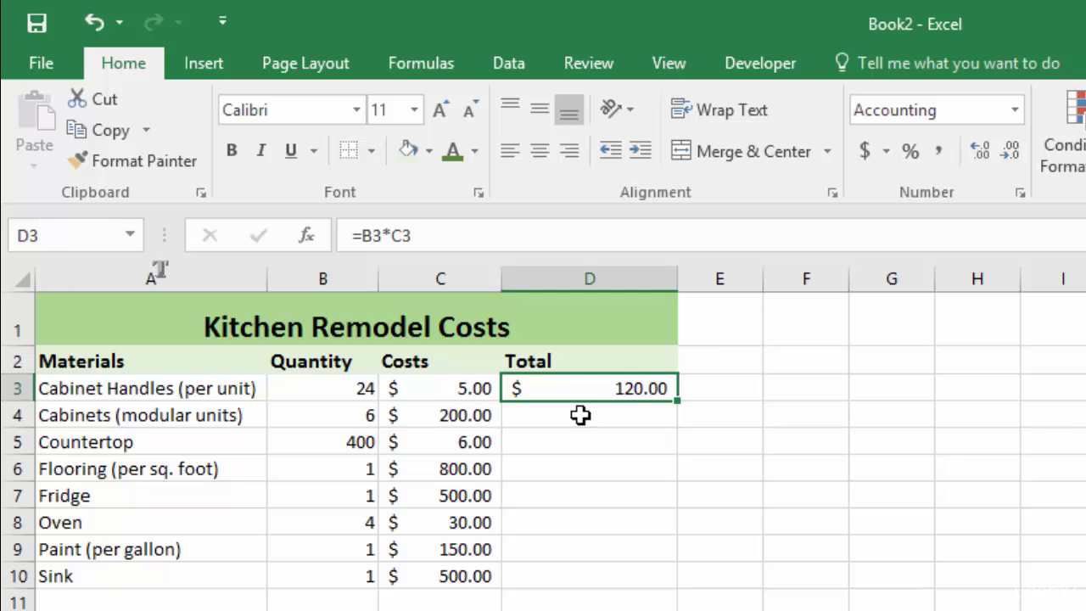
- Replace D3's formula with =PRODUCT(B3,C3), keeping the $120.00 result
{"action": "key", "text": "Delete"}
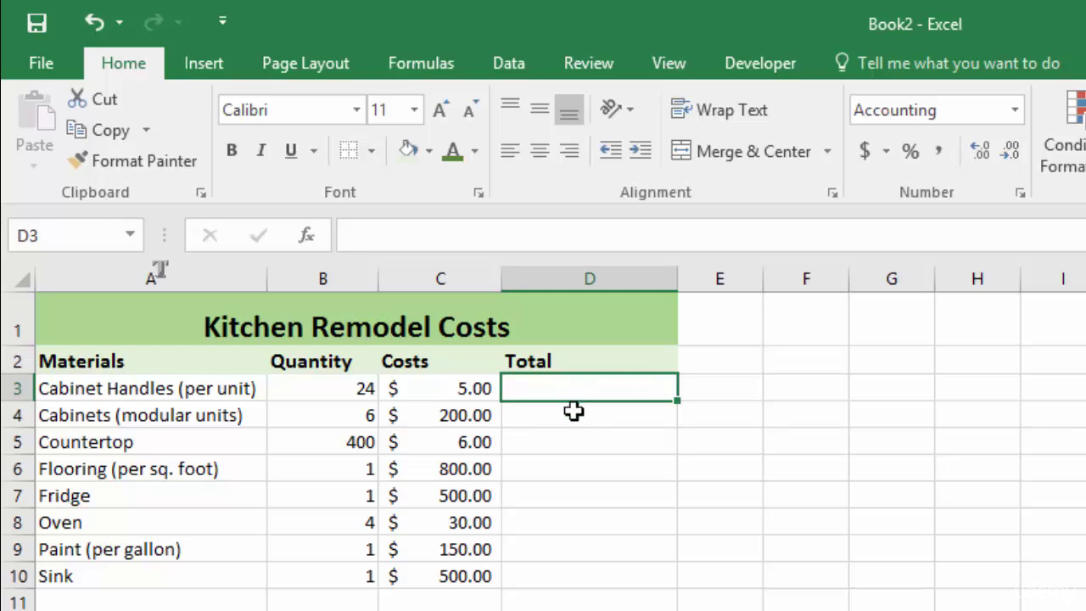
{"action": "type", "text": "="}
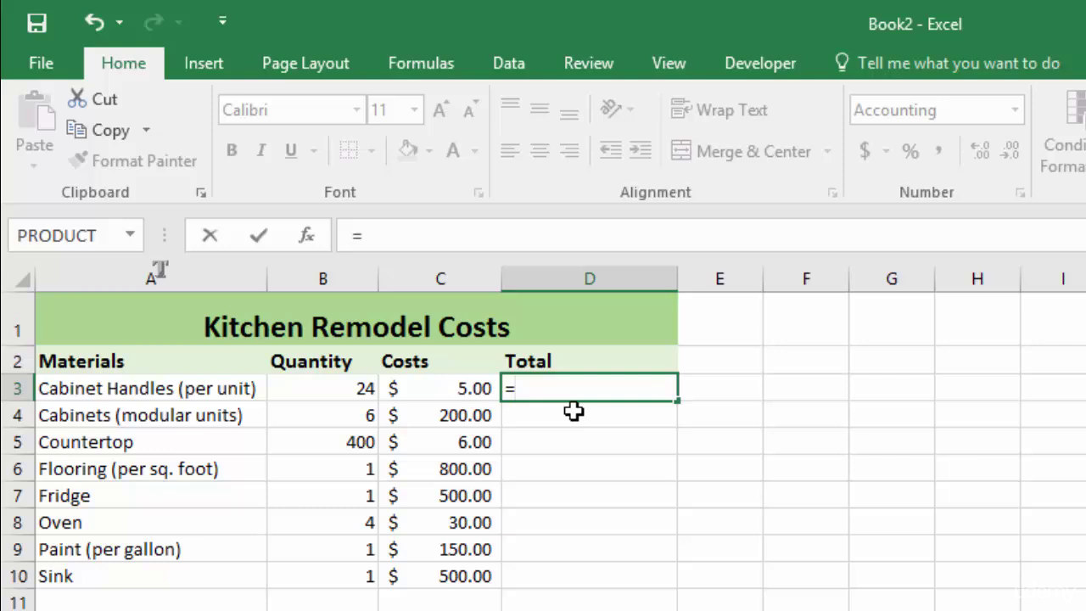
{"action": "left_click", "coordinate": [132, 236]}
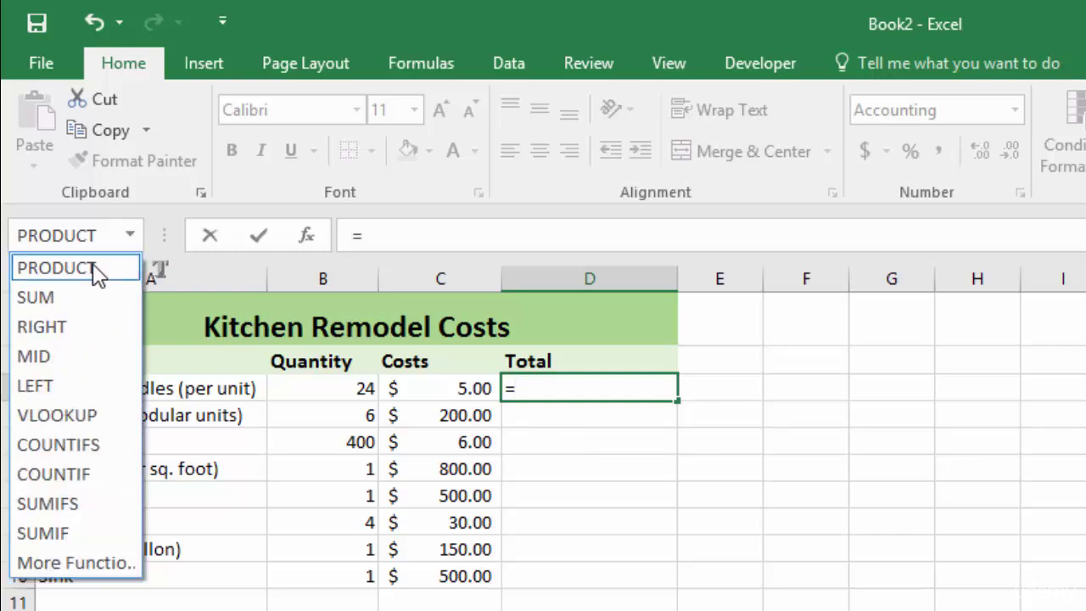
{"action": "left_click", "coordinate": [542, 391]}
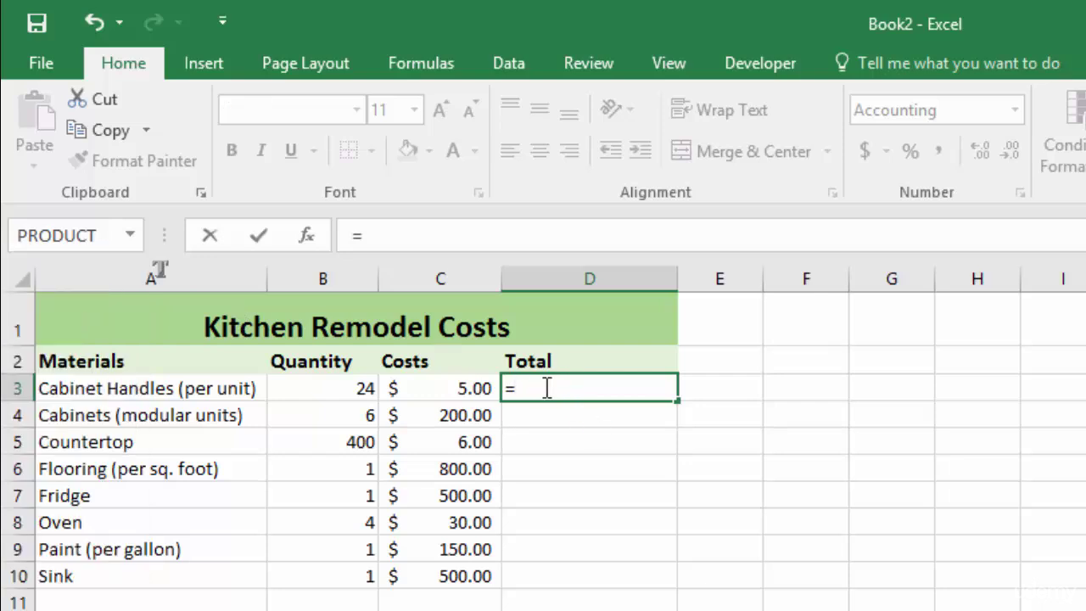
{"action": "type", "text": "pr"}
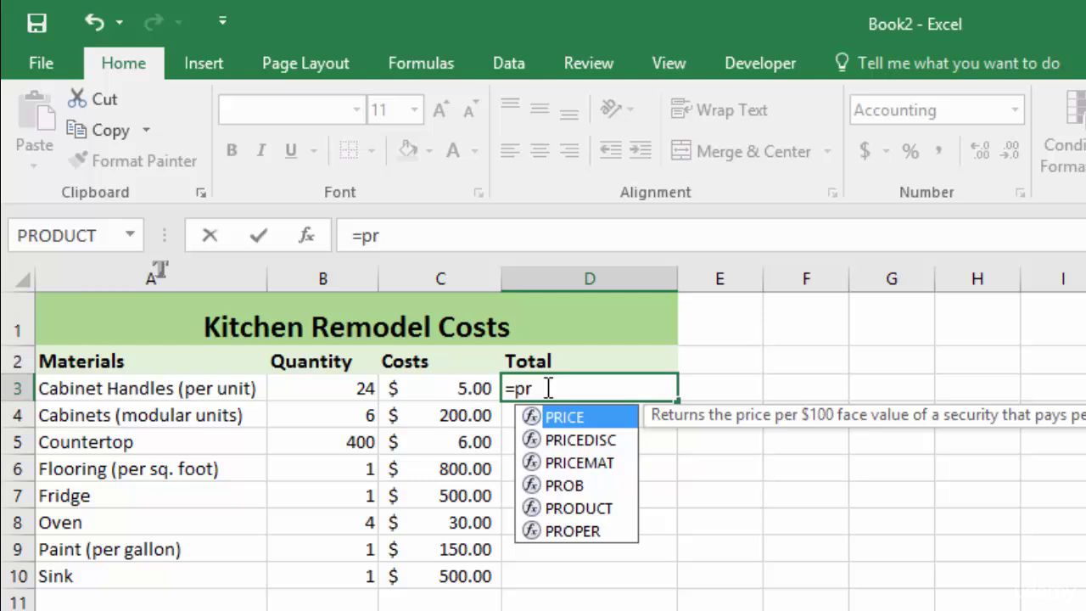
{"action": "type", "text": "o"}
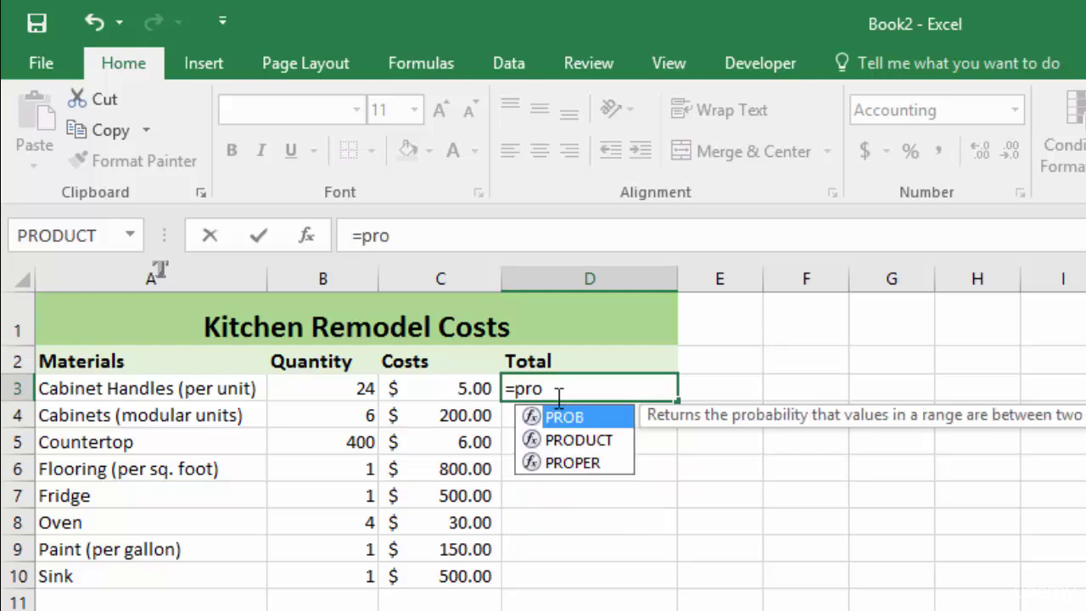
{"action": "double_click", "coordinate": [586, 440]}
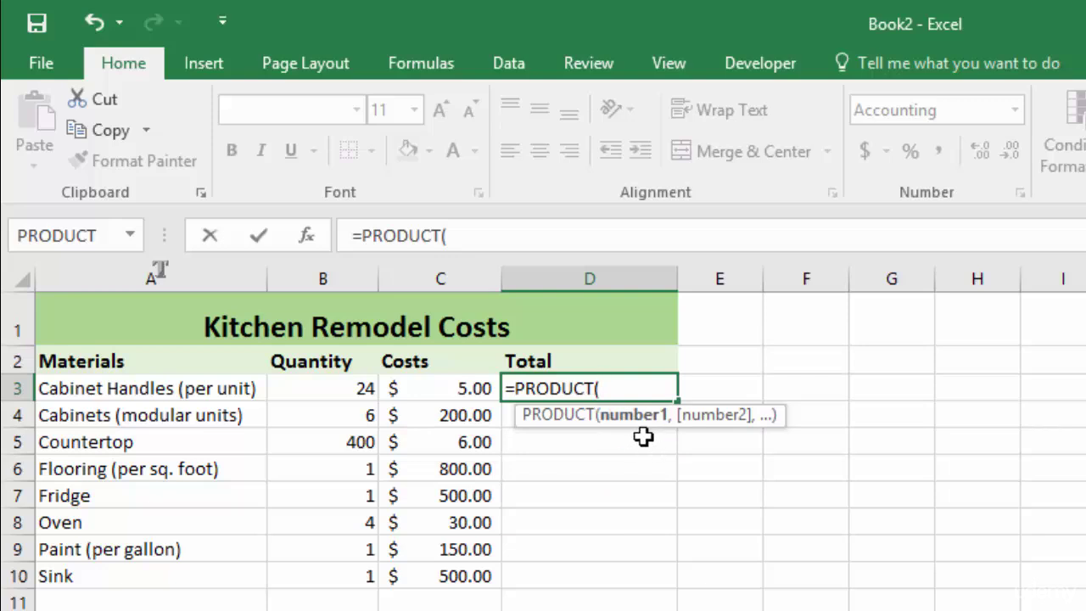
{"action": "left_click", "coordinate": [341, 389]}
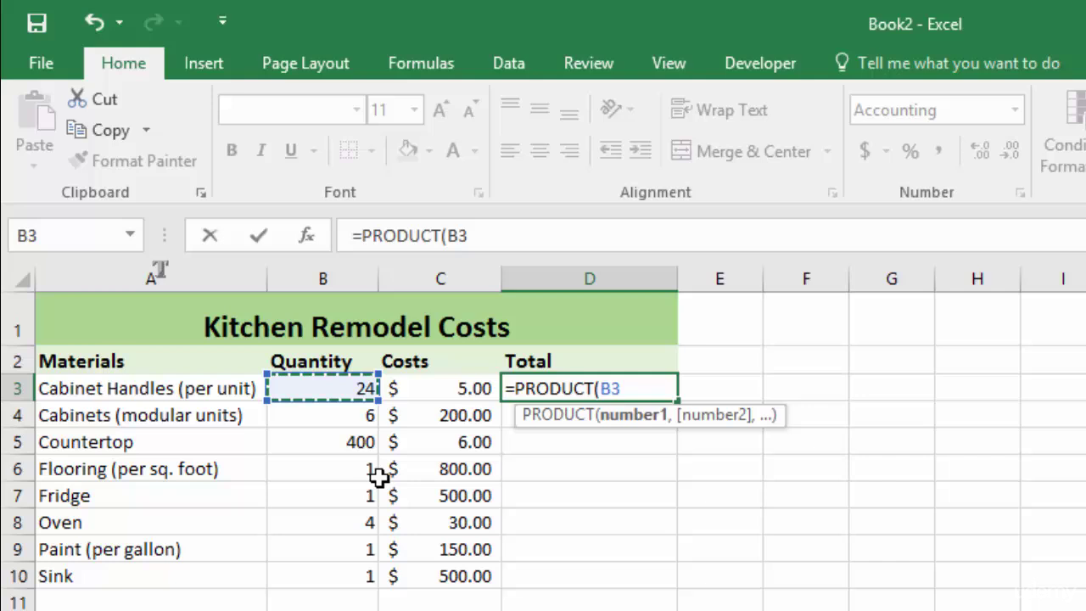
{"action": "type", "text": ","}
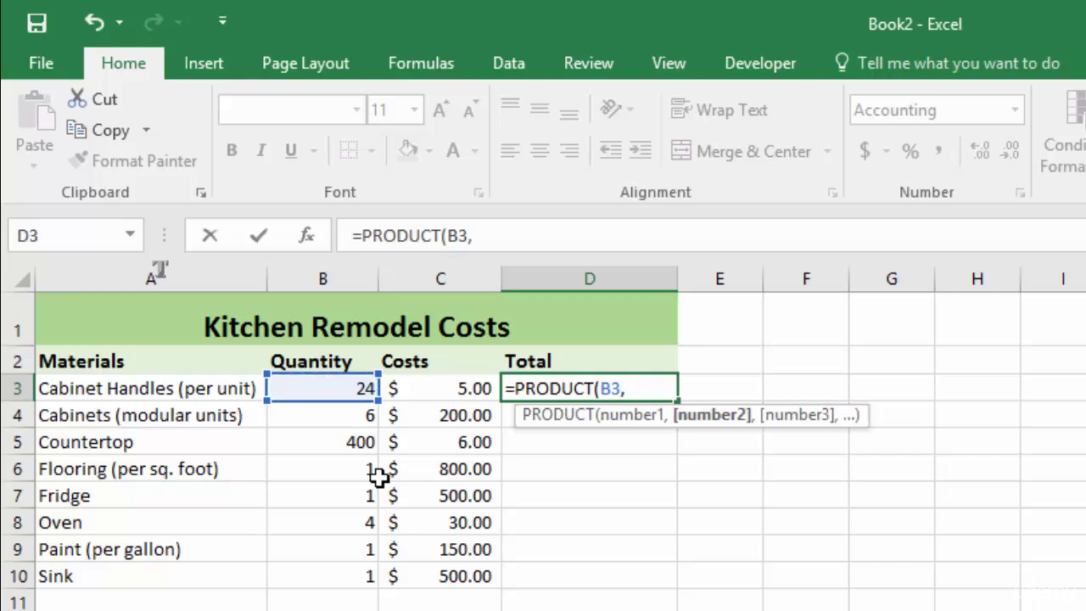
{"action": "left_click", "coordinate": [435, 383]}
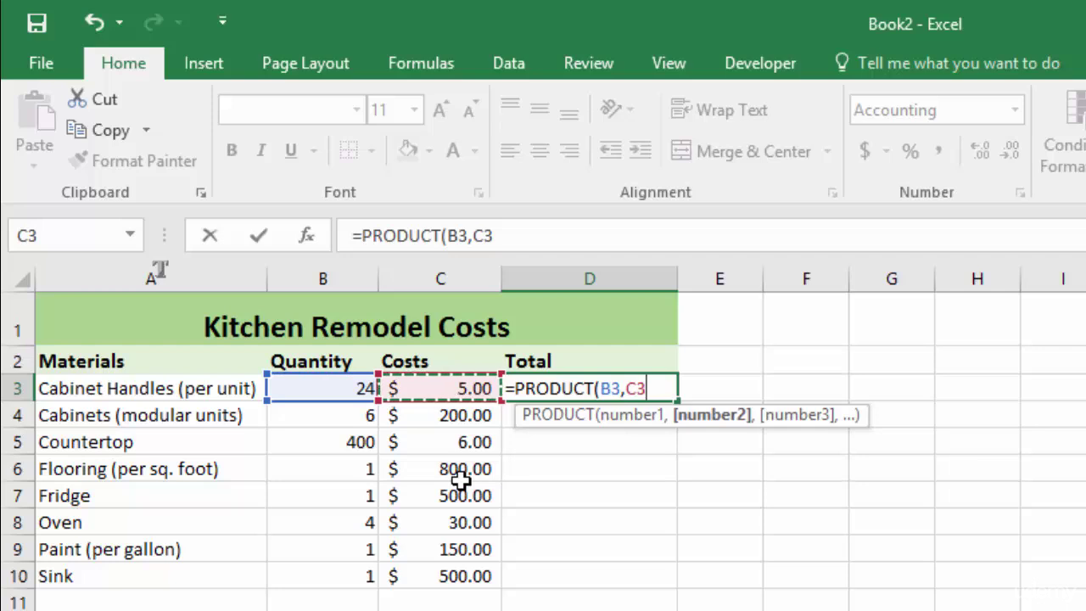
{"action": "key", "text": "Return"}
{"action": "left_click", "coordinate": [599, 389]}
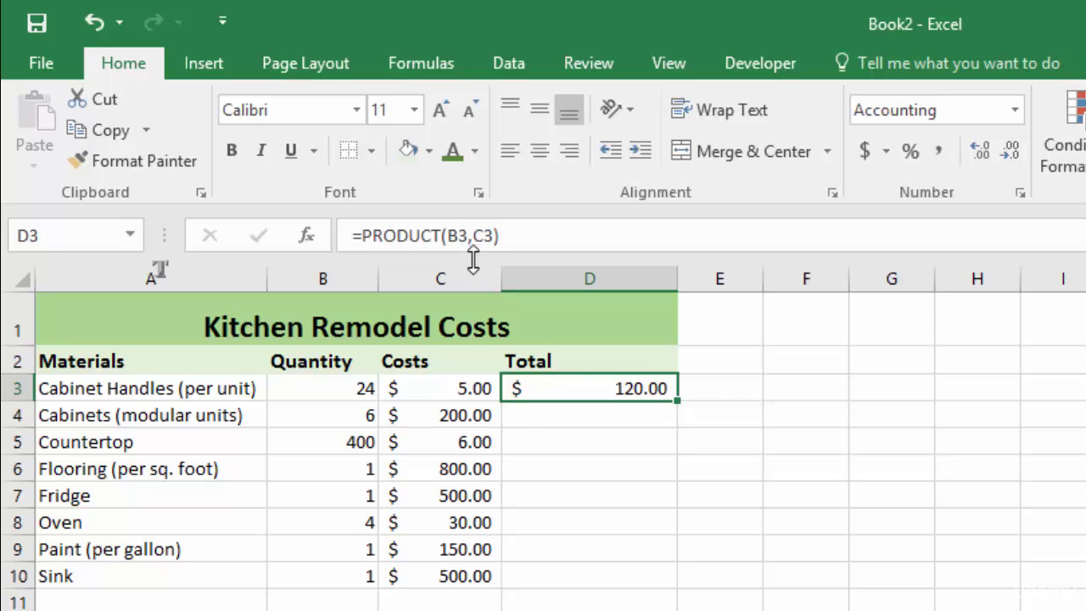
- Rewrite D3 as =PRODUCT(B3:C3) using the B3:C3 range instead of separate arguments
{"action": "left_click", "coordinate": [342, 388]}
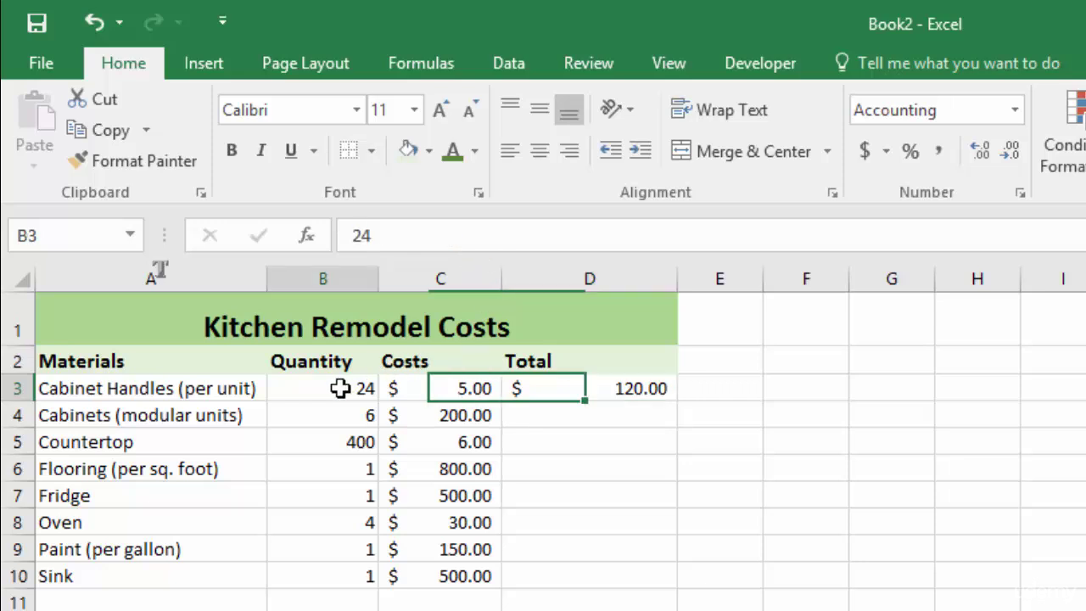
{"action": "left_click", "coordinate": [455, 390]}
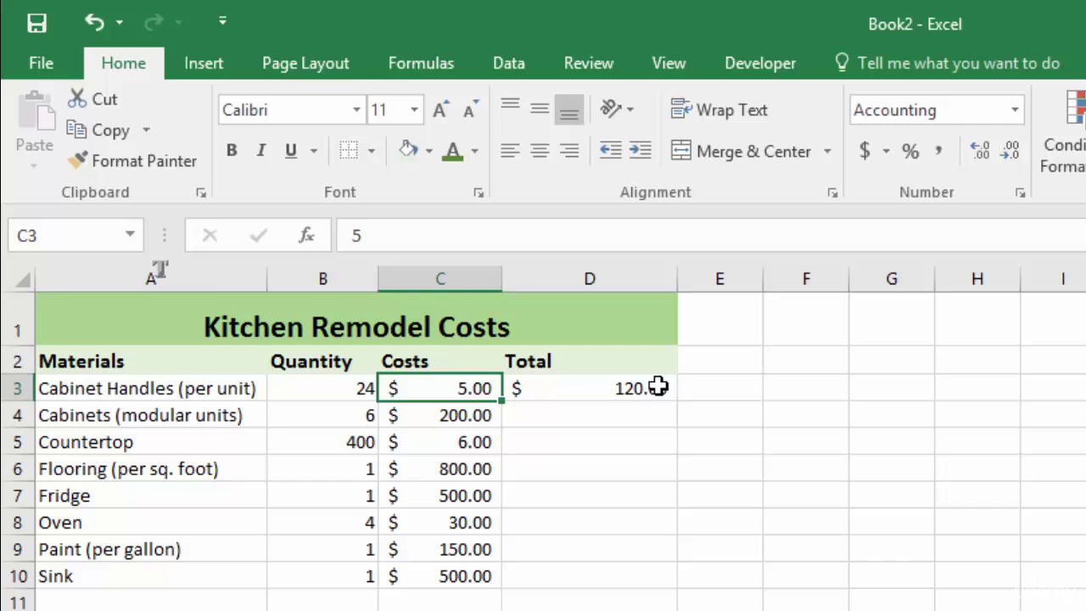
{"action": "left_click", "coordinate": [613, 387]}
{"action": "key", "text": "Delete"}
{"action": "type", "text": "=pro"}
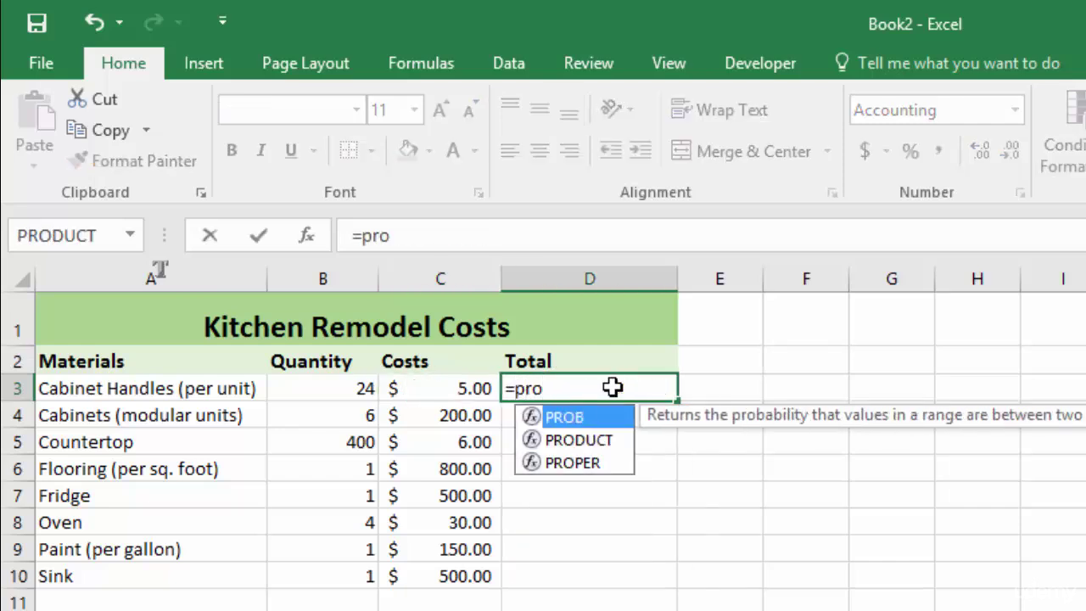
{"action": "double_click", "coordinate": [610, 441]}
{"action": "left_click", "coordinate": [332, 388]}
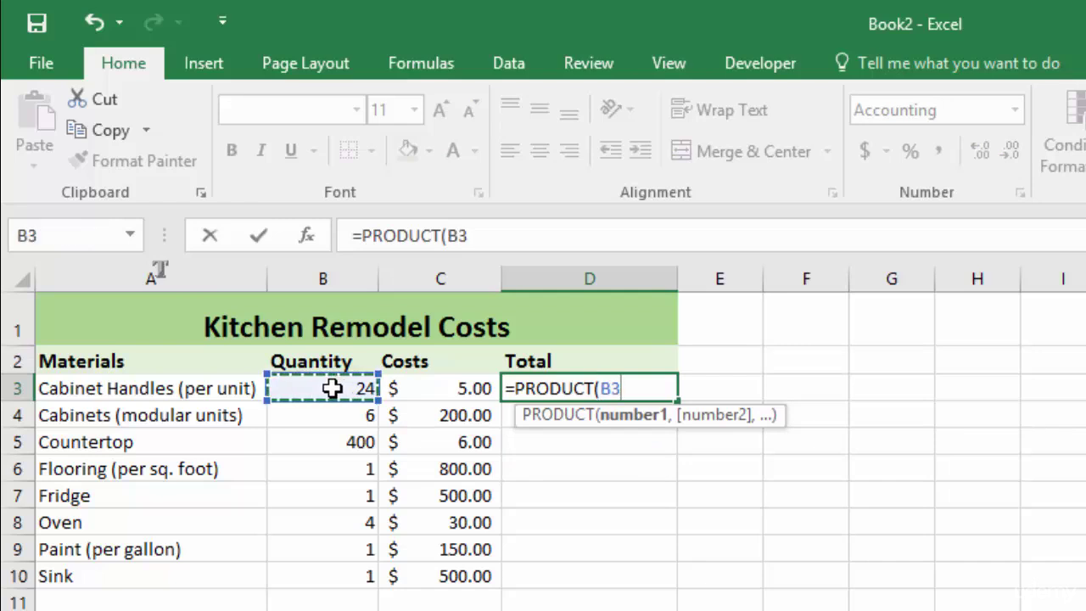
{"action": "left_click_drag", "start_coordinate": [332, 388], "coordinate": [454, 391]}
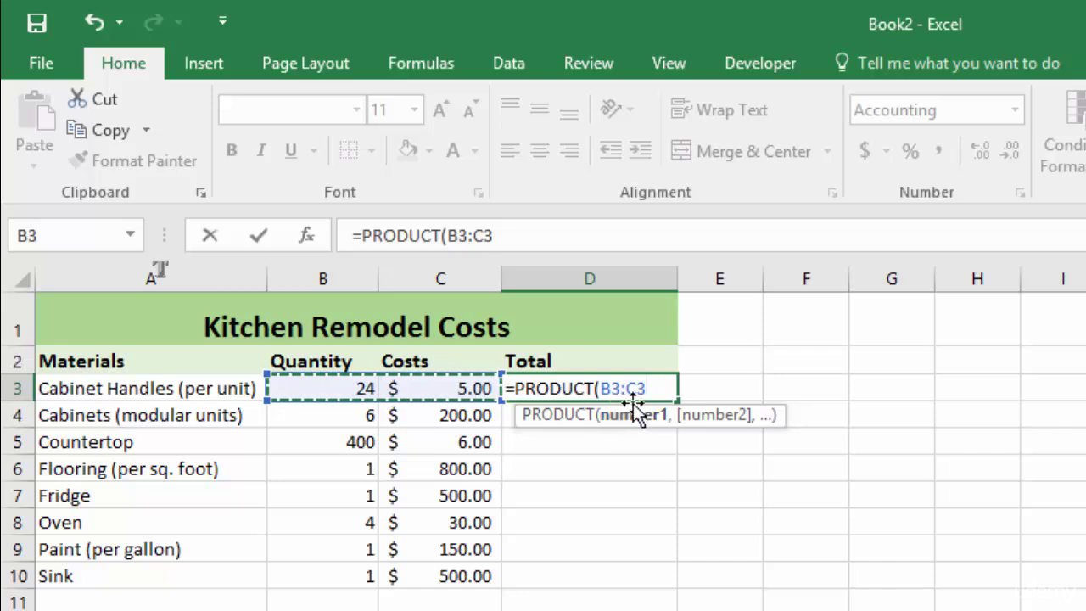
{"action": "key", "text": "Return"}
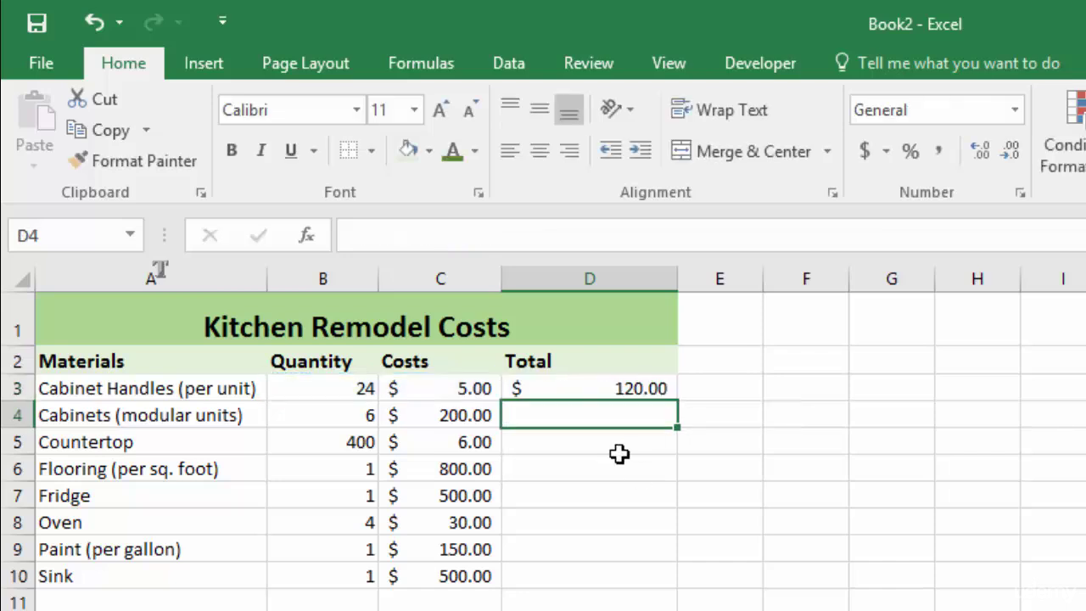
- Fill the D3 PRODUCT formula down through D10, giving totals like $1,200.00 and $2,400.00
{"action": "left_click", "coordinate": [592, 389]}
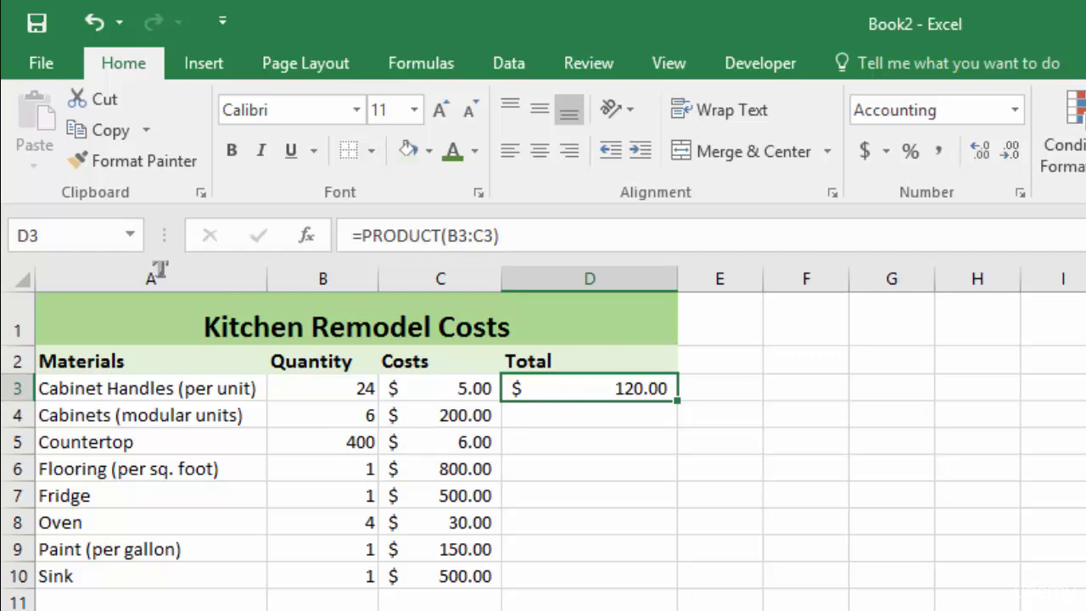
{"action": "left_click", "coordinate": [581, 420]}
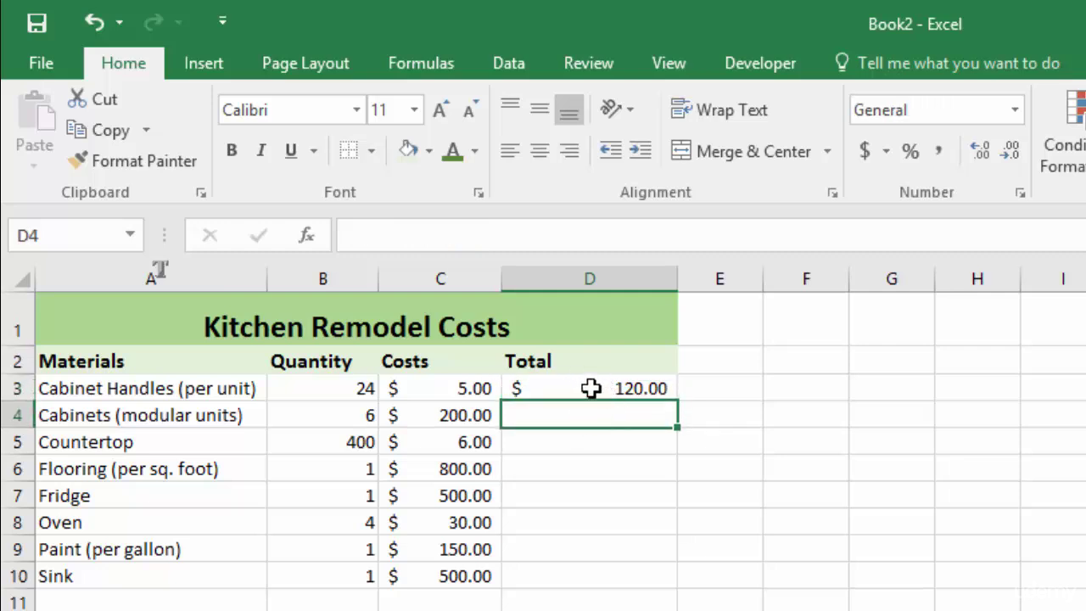
{"action": "left_click", "coordinate": [590, 388]}
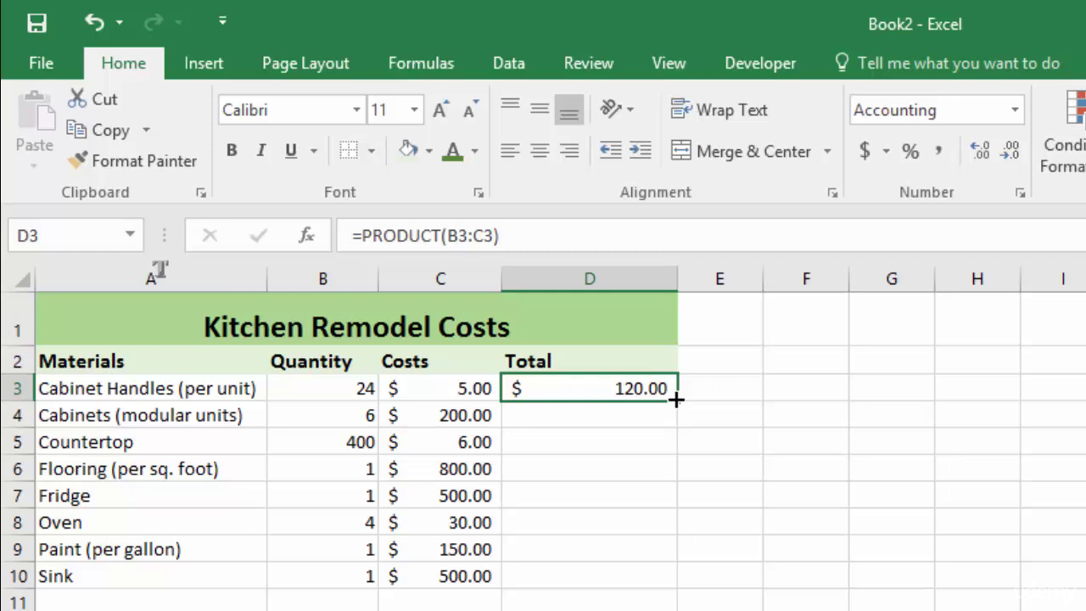
{"action": "left_click_drag", "start_coordinate": [676, 403], "coordinate": [671, 454]}
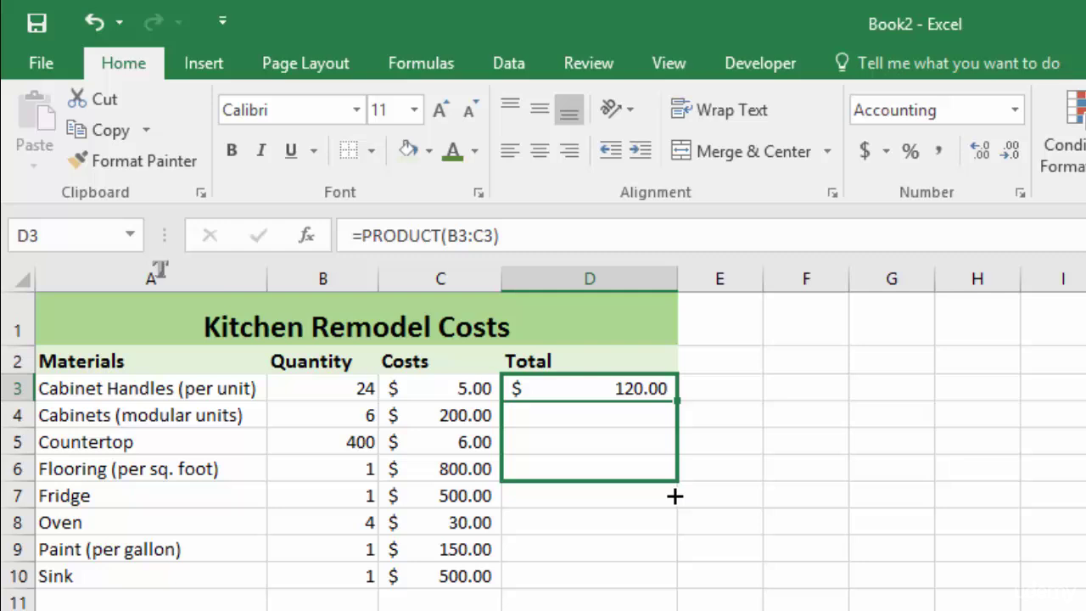
{"action": "left_click_drag", "start_coordinate": [675, 497], "coordinate": [675, 591]}
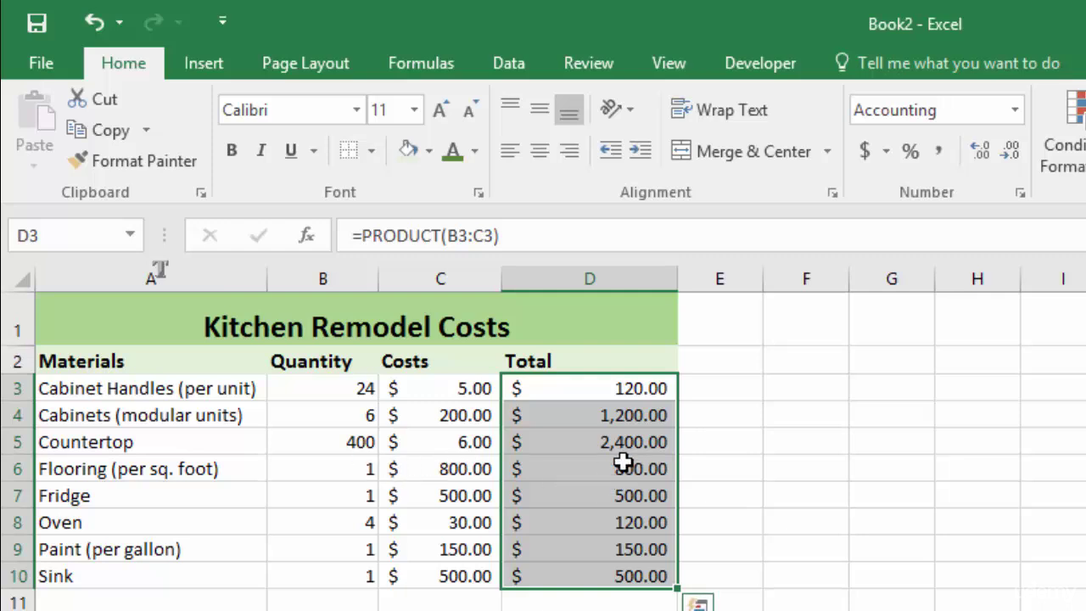
{"action": "left_click", "coordinate": [577, 390]}
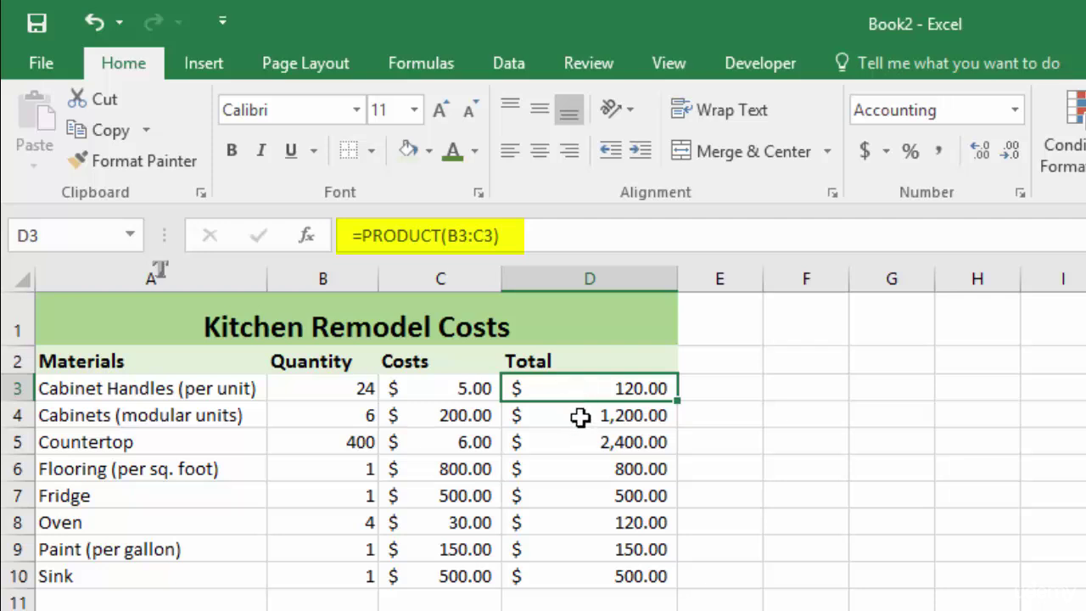
{"action": "left_click", "coordinate": [579, 416]}
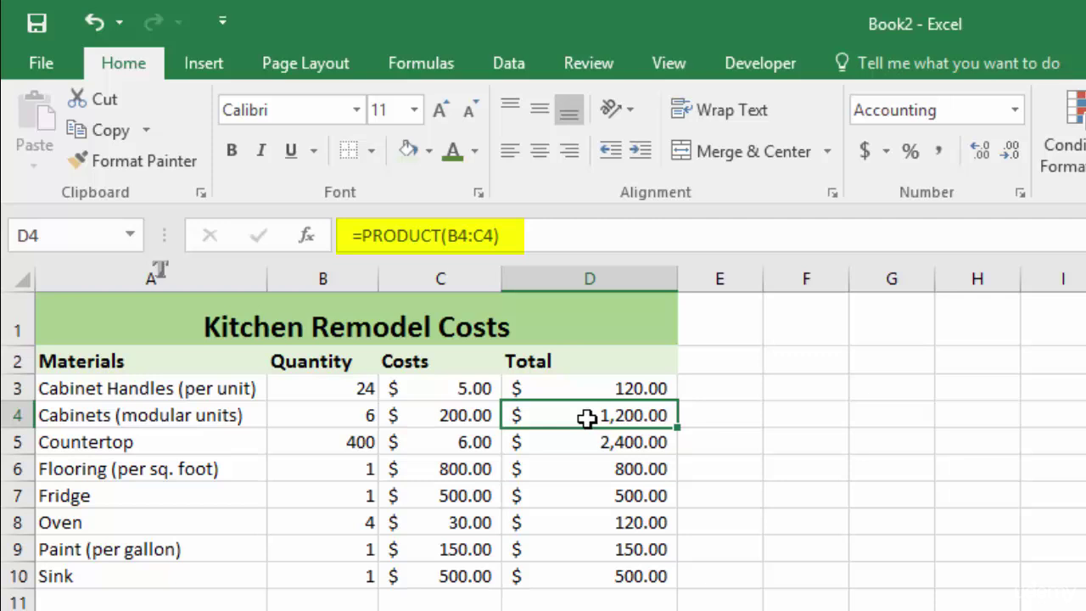
{"action": "left_click", "coordinate": [582, 444]}
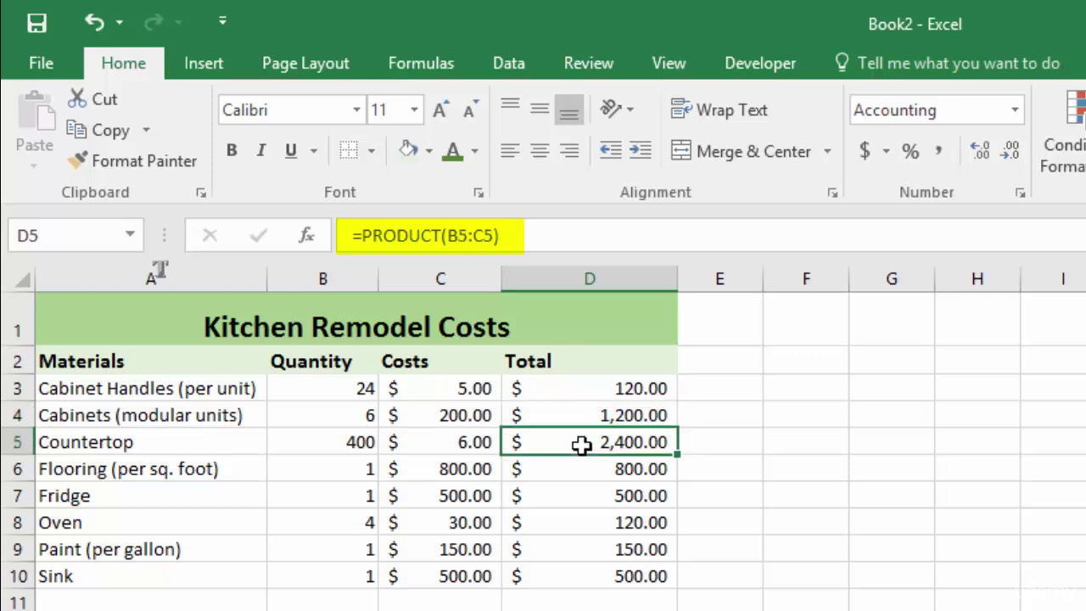
{"action": "left_click", "coordinate": [581, 473]}
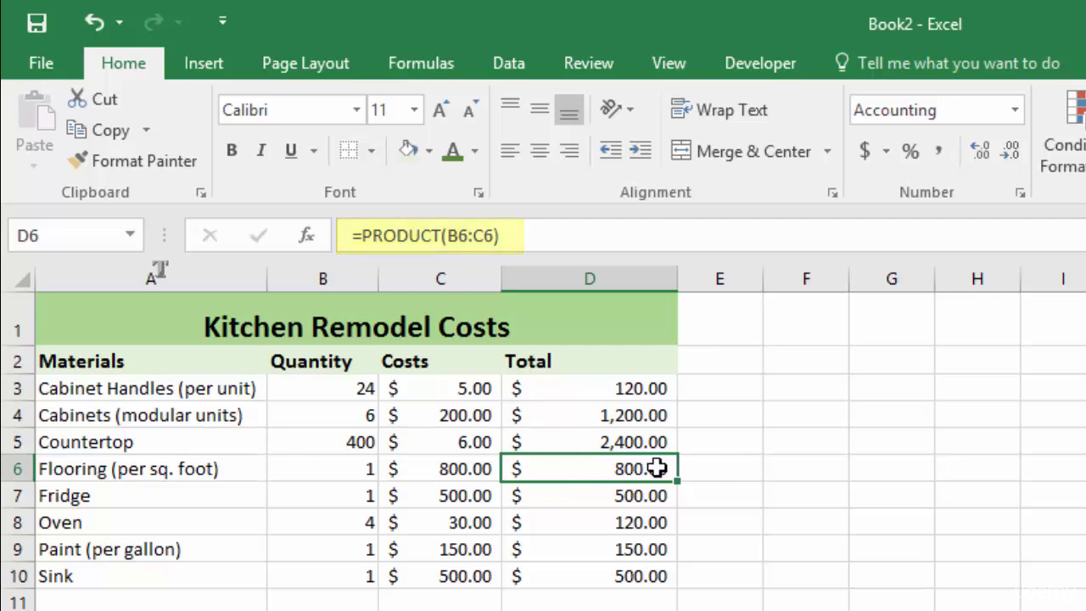
{"action": "left_click", "coordinate": [460, 471]}
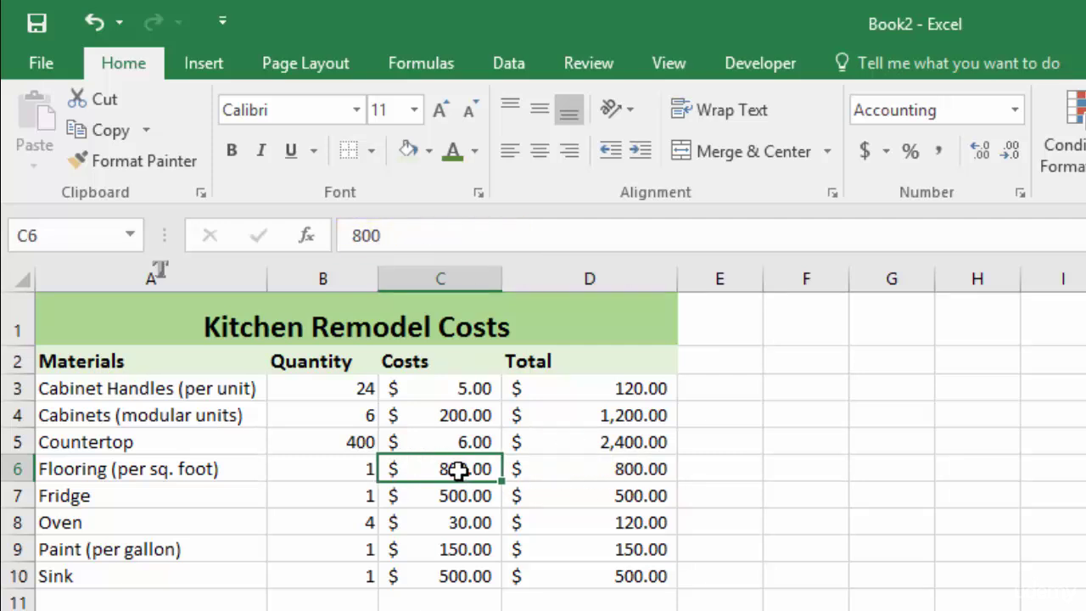
{"action": "left_click", "coordinate": [339, 471]}
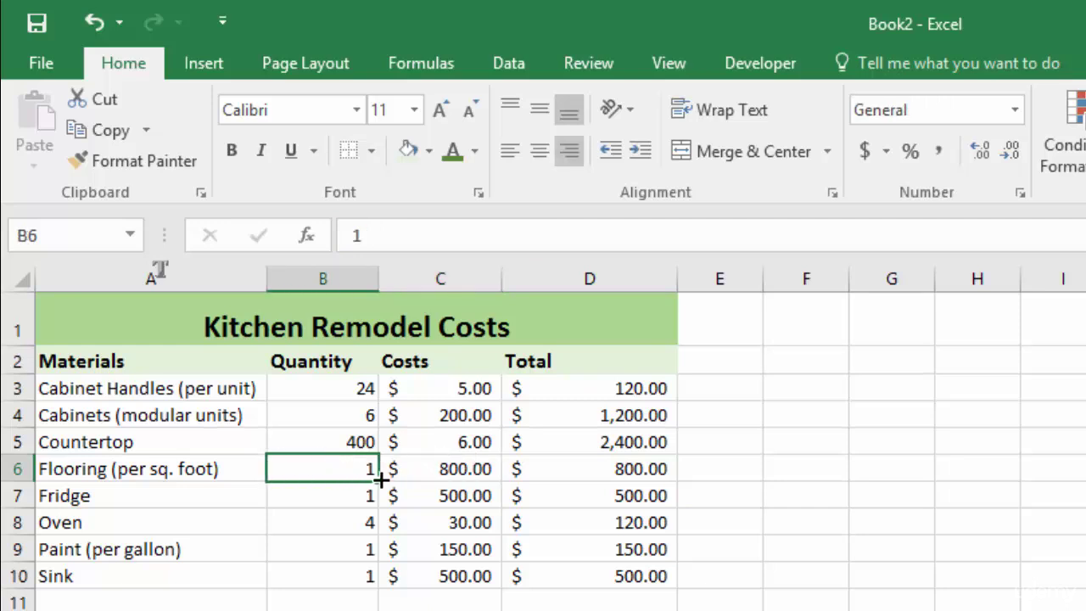
{"action": "left_click", "coordinate": [638, 471]}
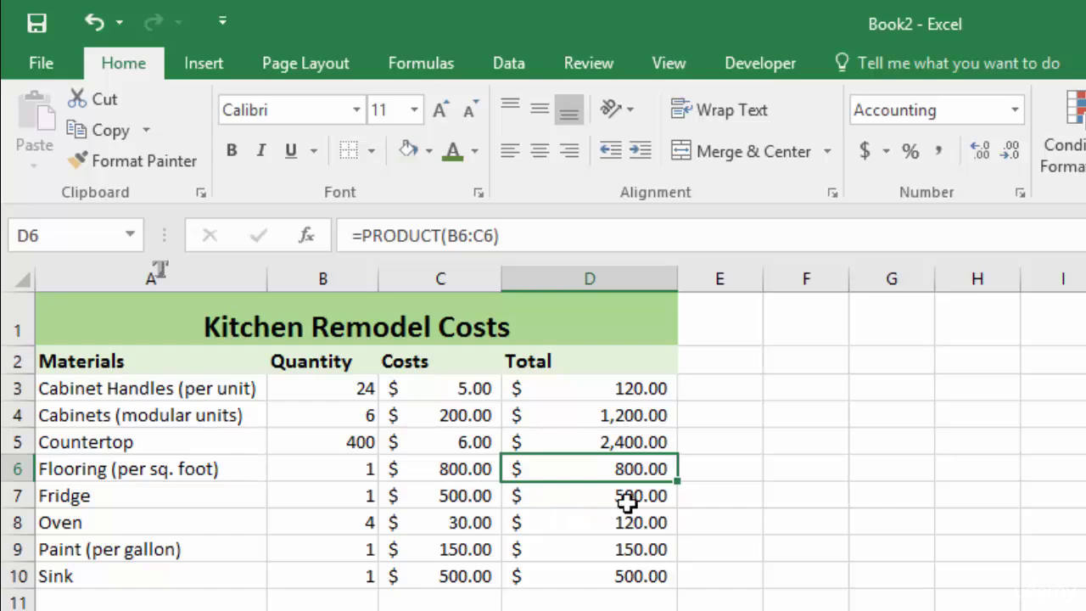
{"action": "left_click", "coordinate": [730, 581]}
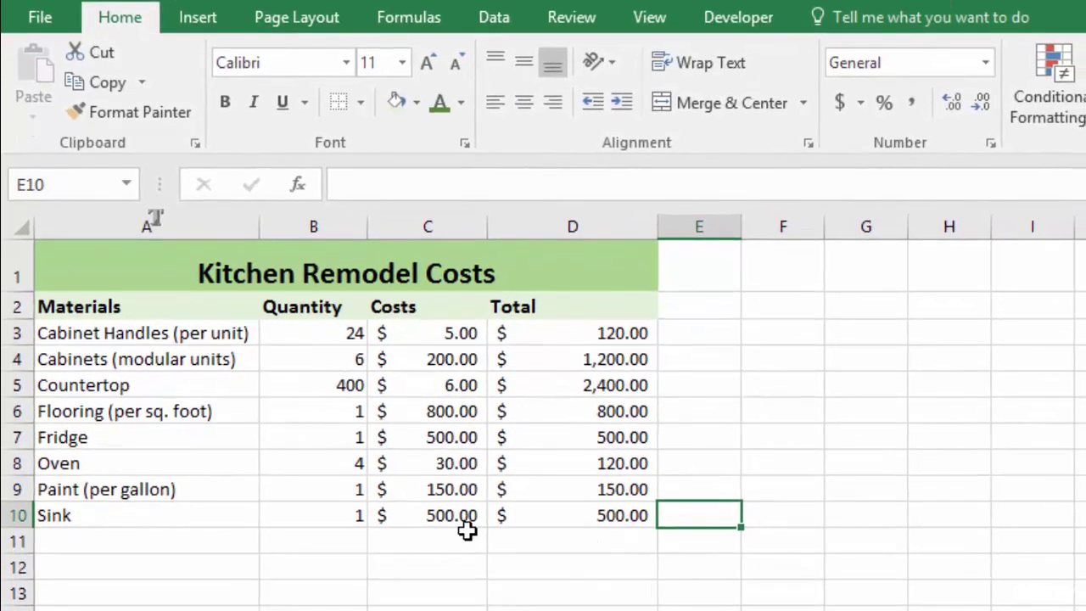
- Enter the label 'Total' in cell C12
{"action": "left_click", "coordinate": [442, 570]}
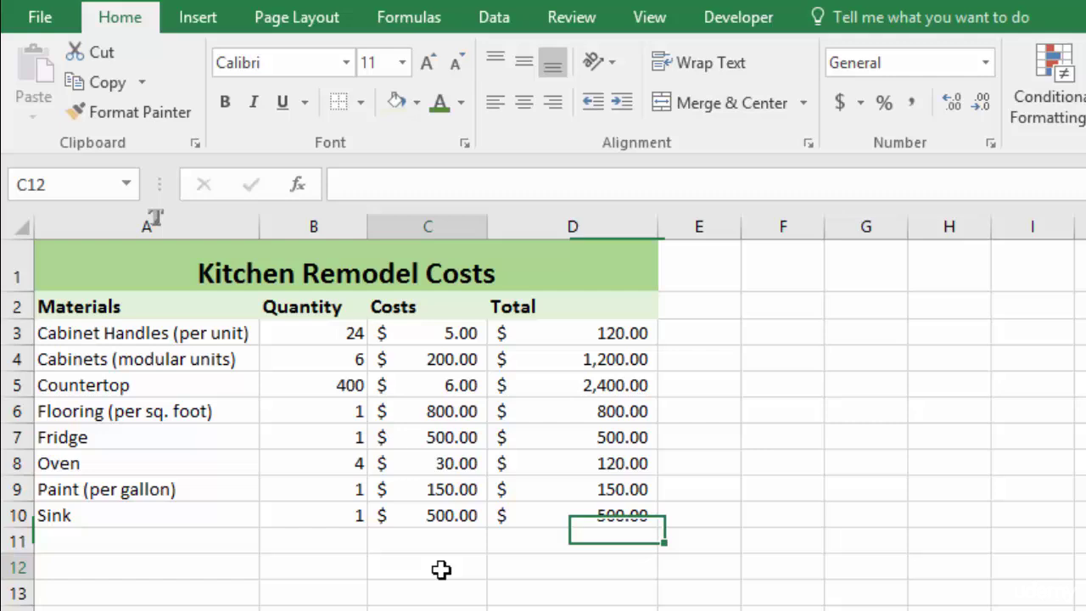
{"action": "type", "text": "Total"}
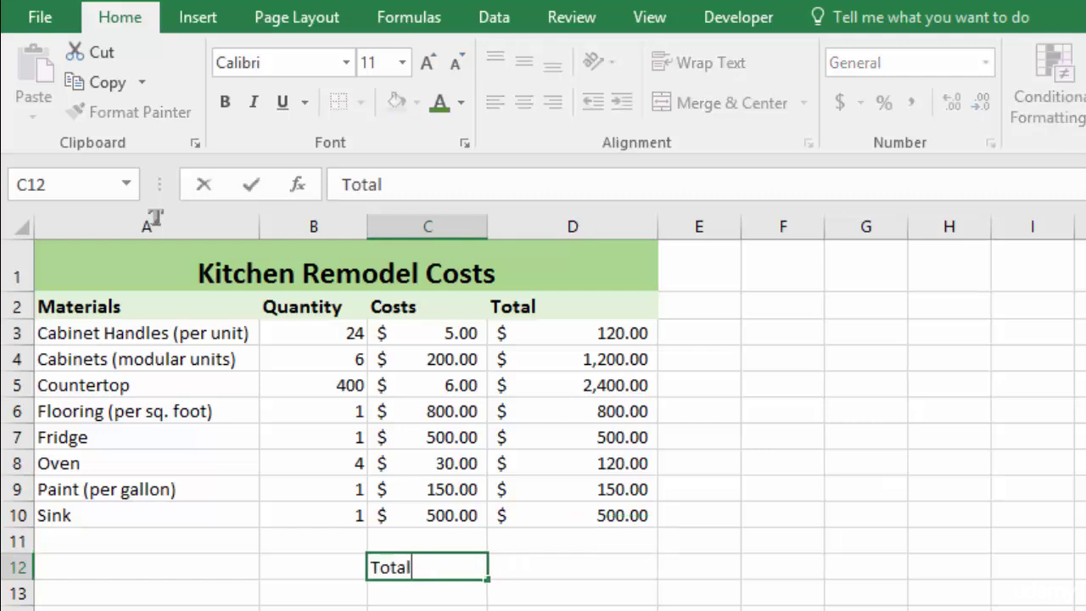
{"action": "key", "text": "Tab"}
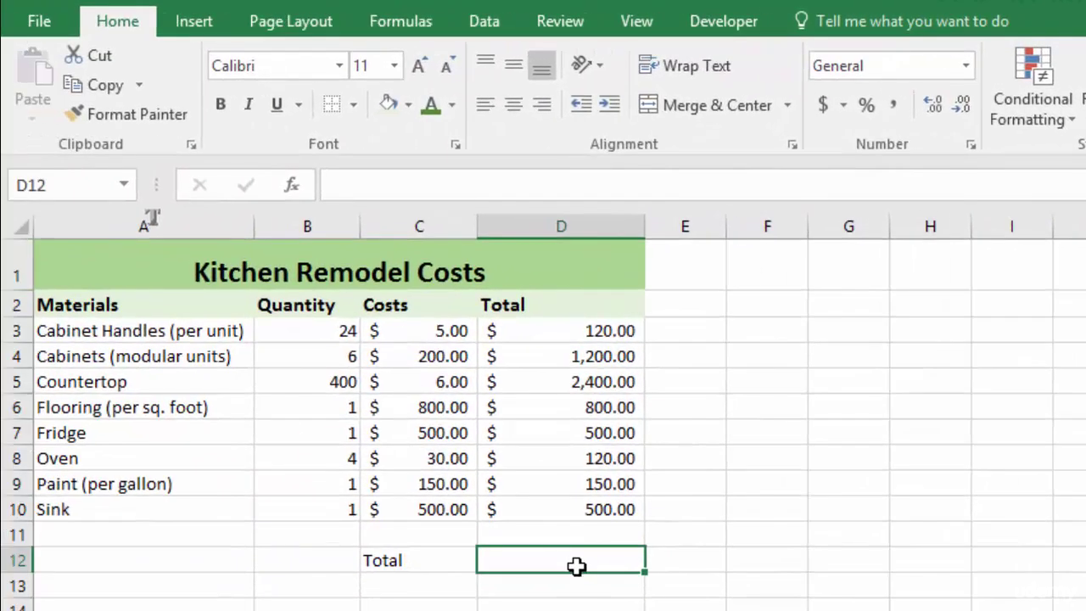
- Put =SUM(D3:D10) in D12 for a grand total of $5,790.00
{"action": "type", "text": "="}
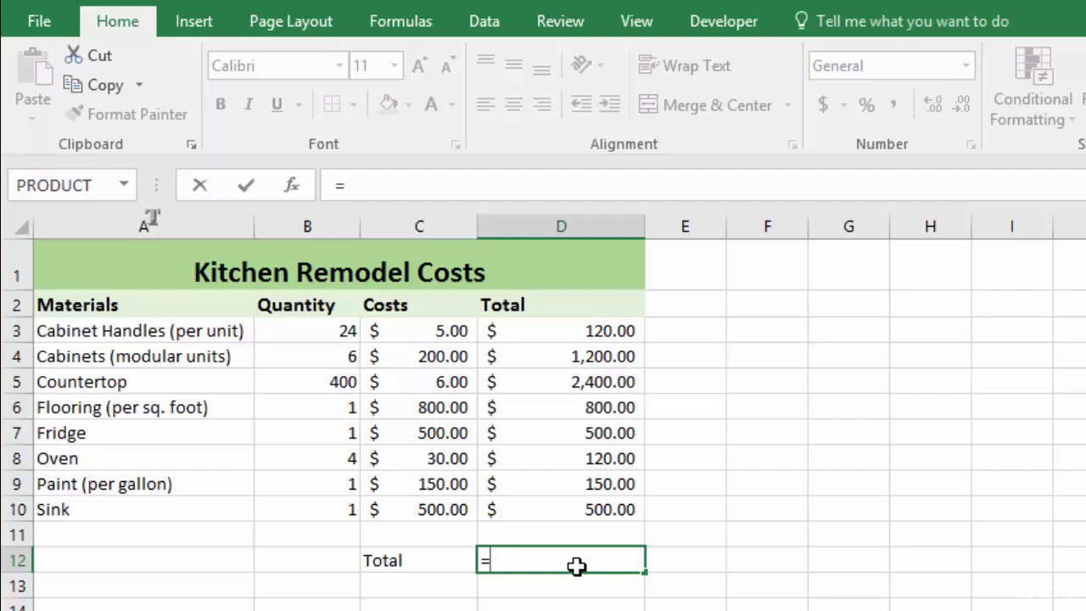
{"action": "left_click", "coordinate": [124, 185]}
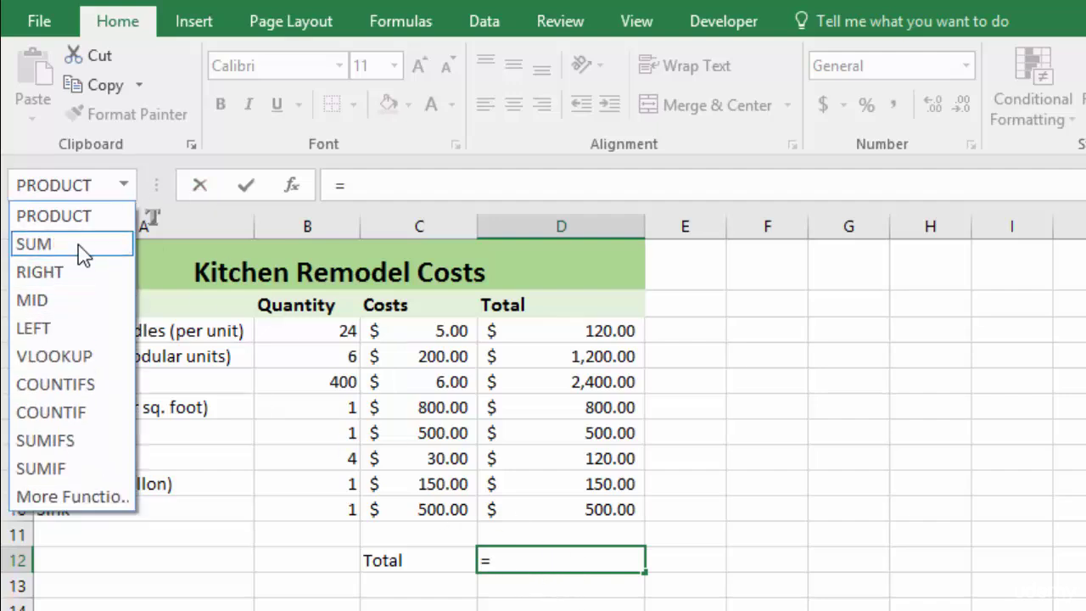
{"action": "left_click", "coordinate": [525, 555]}
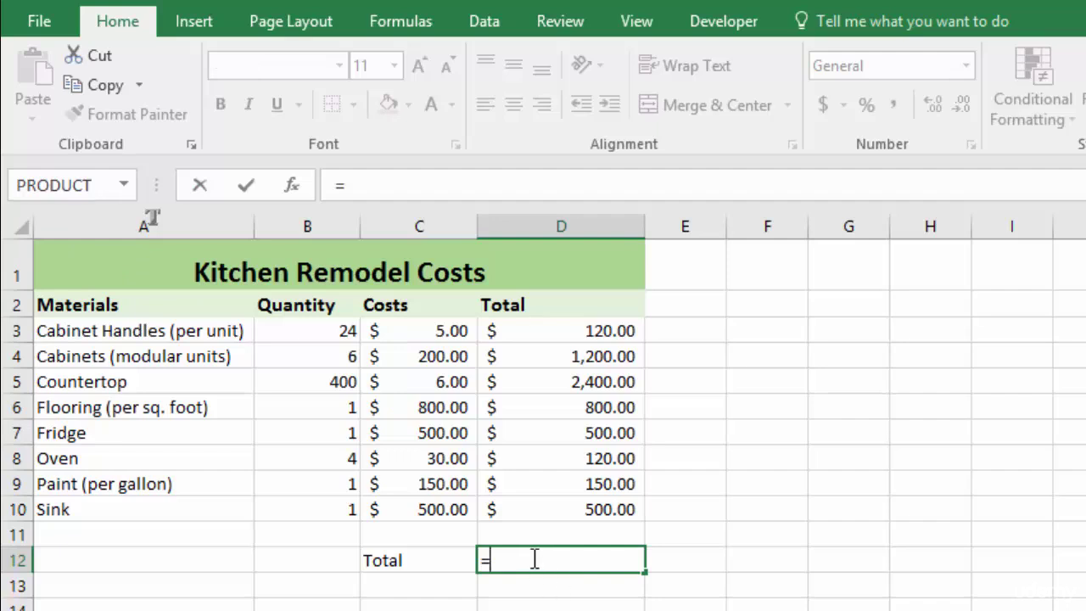
{"action": "type", "text": "sum"}
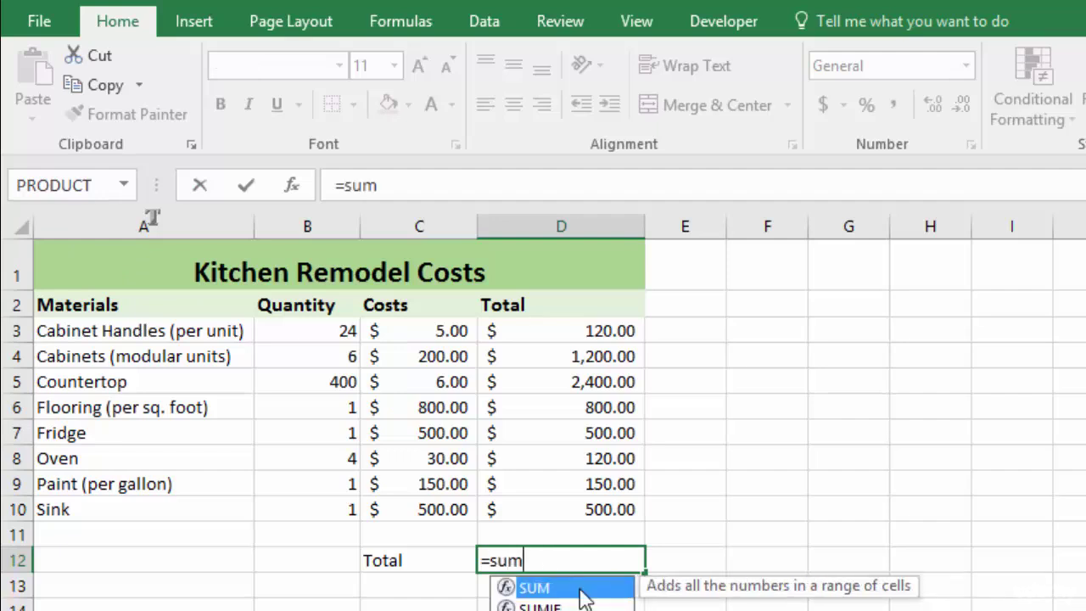
{"action": "double_click", "coordinate": [577, 587]}
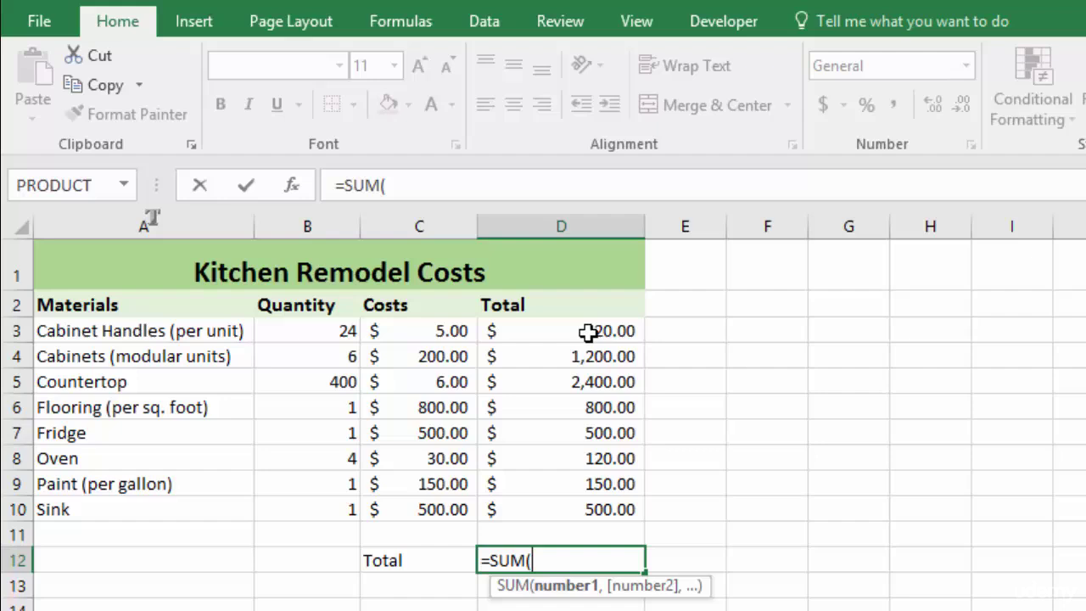
{"action": "left_click_drag", "start_coordinate": [587, 331], "coordinate": [594, 509]}
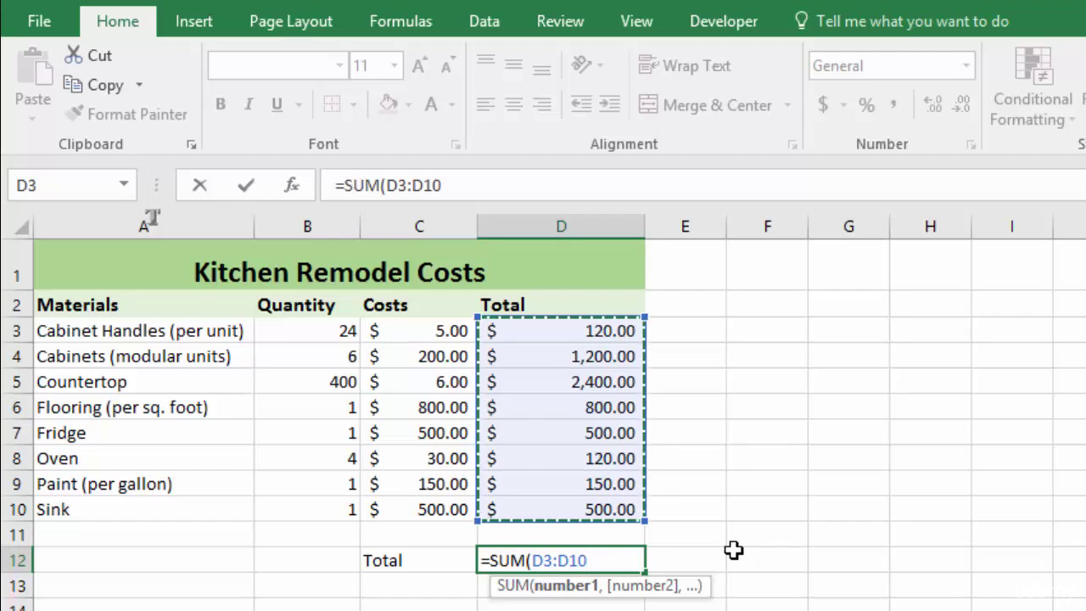
{"action": "type", "text": ")"}
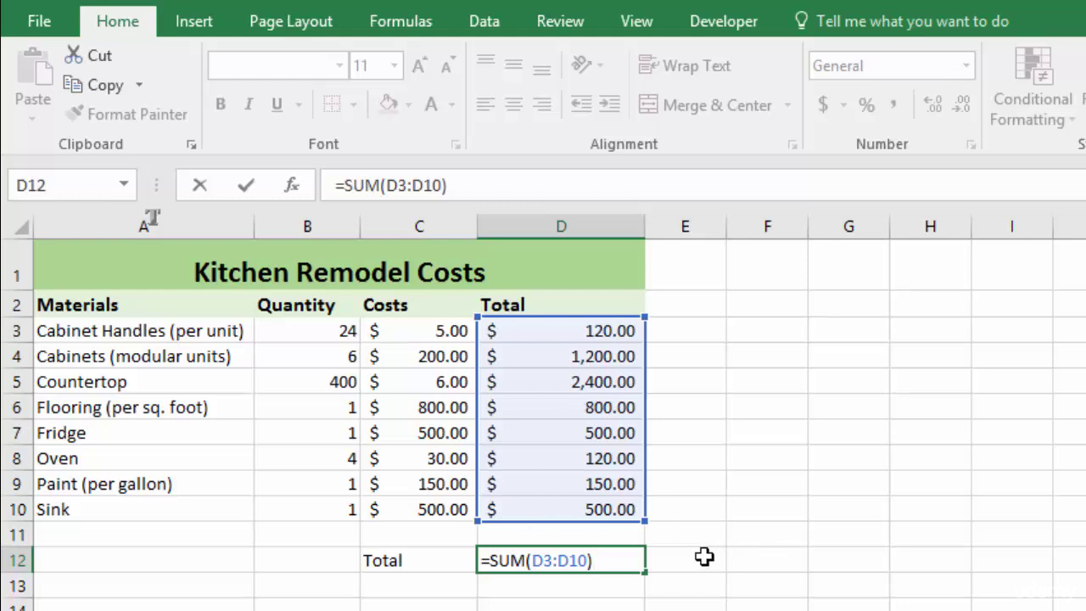
{"action": "key", "text": "Return"}
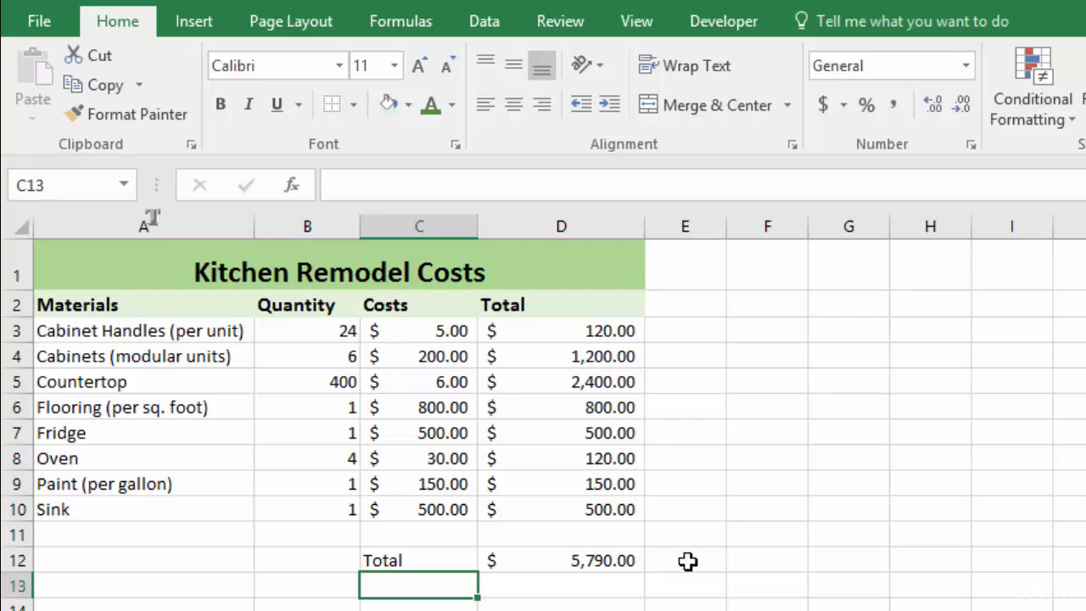
{"action": "left_click", "coordinate": [588, 564]}
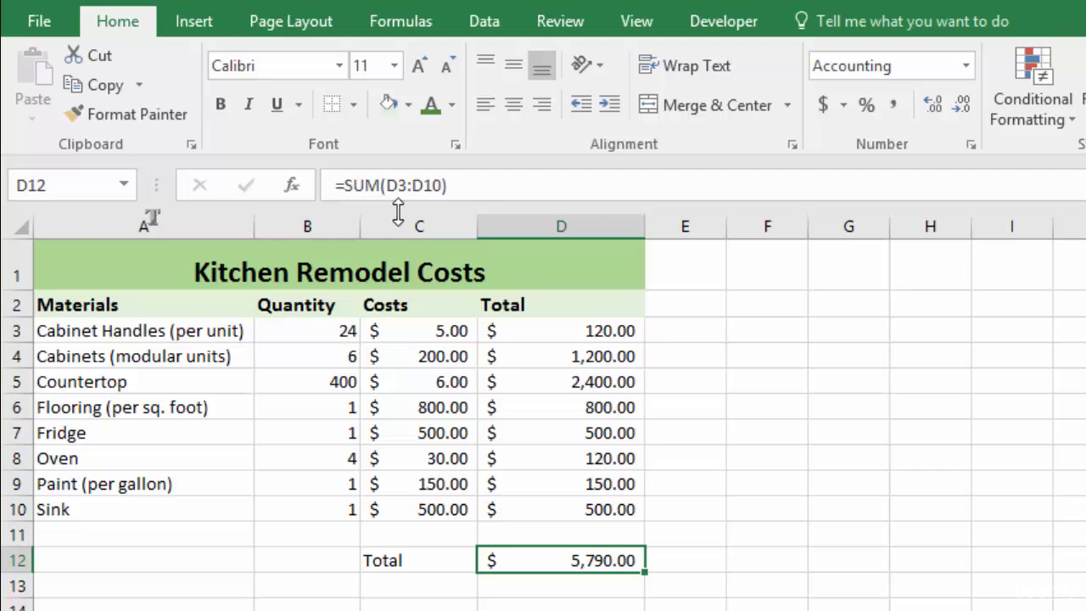
{"action": "left_click", "coordinate": [563, 331]}
{"action": "left_click_drag", "start_coordinate": [558, 332], "coordinate": [558, 502]}
{"action": "left_click", "coordinate": [686, 480]}
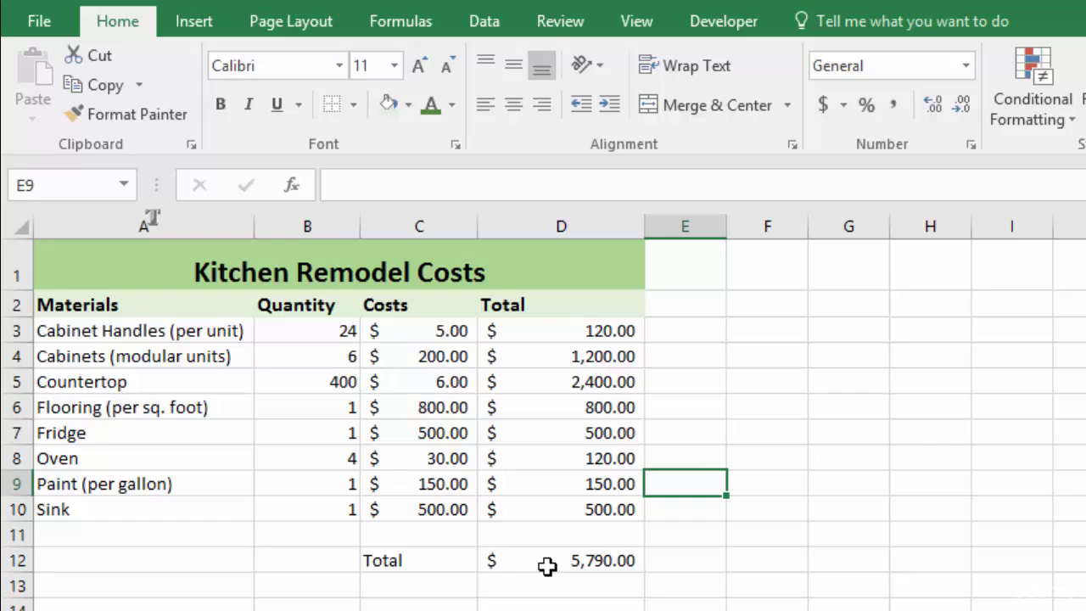
- Delete the blank row 11 so the Total row moves up directly below Sink
{"action": "left_click", "coordinate": [16, 534]}
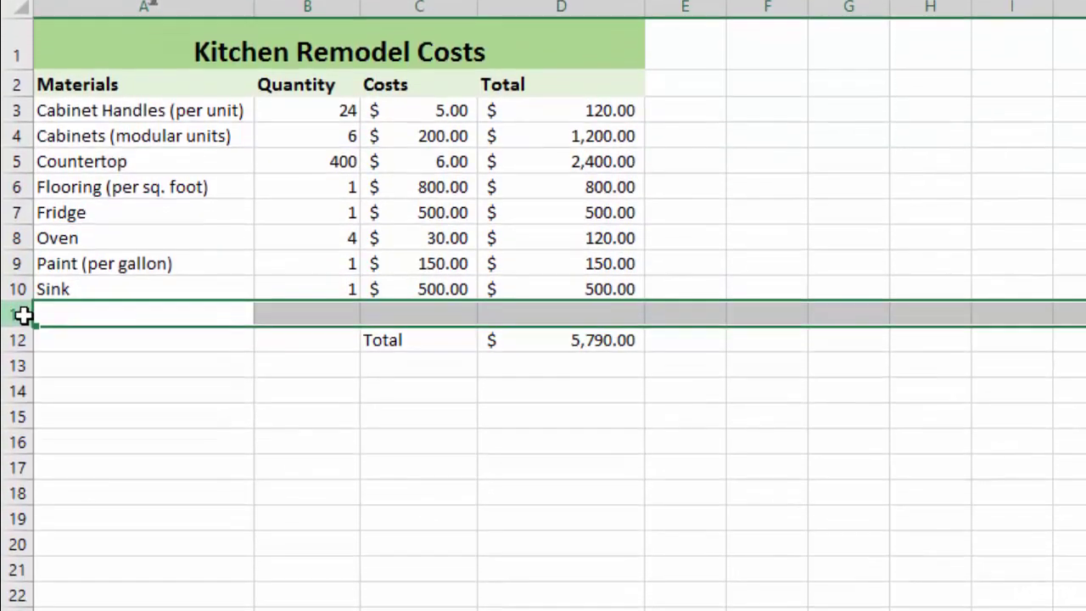
{"action": "right_click", "coordinate": [17, 315]}
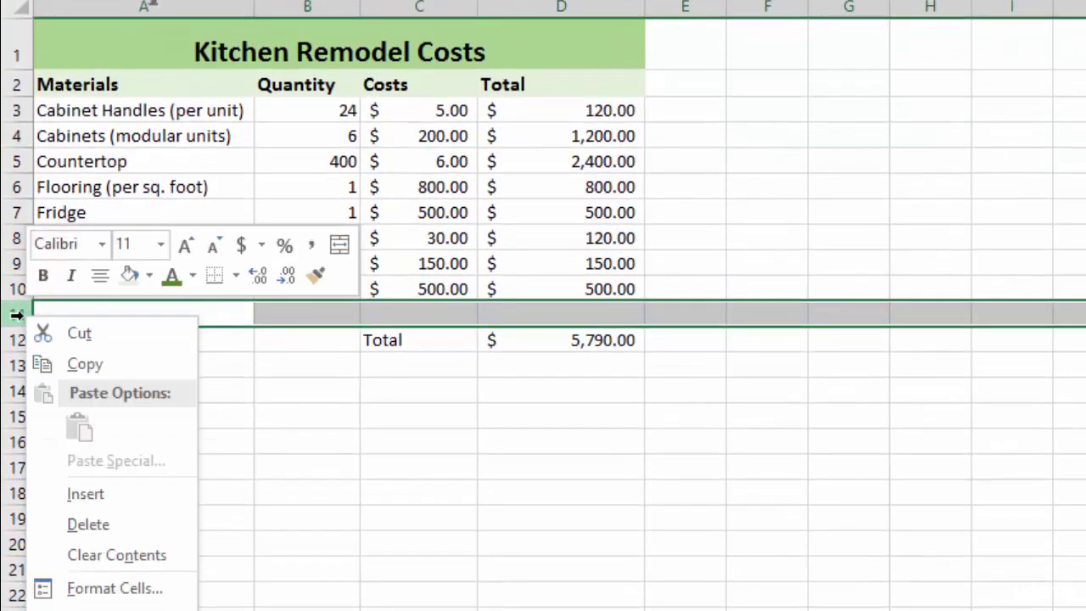
{"action": "left_click", "coordinate": [105, 523]}
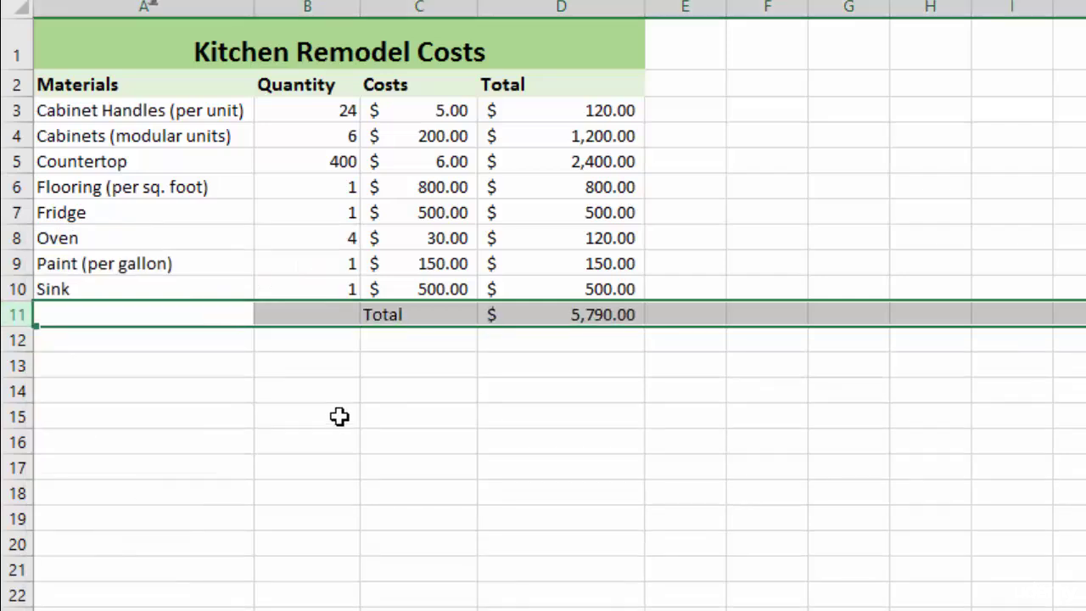
{"action": "left_click", "coordinate": [543, 367]}
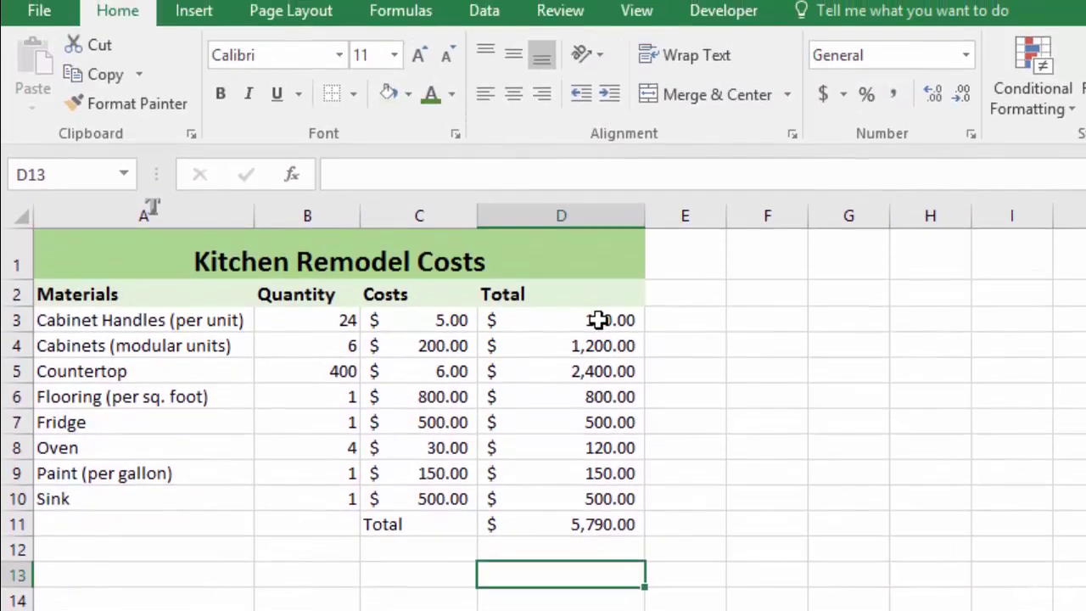
{"action": "left_click", "coordinate": [597, 274]}
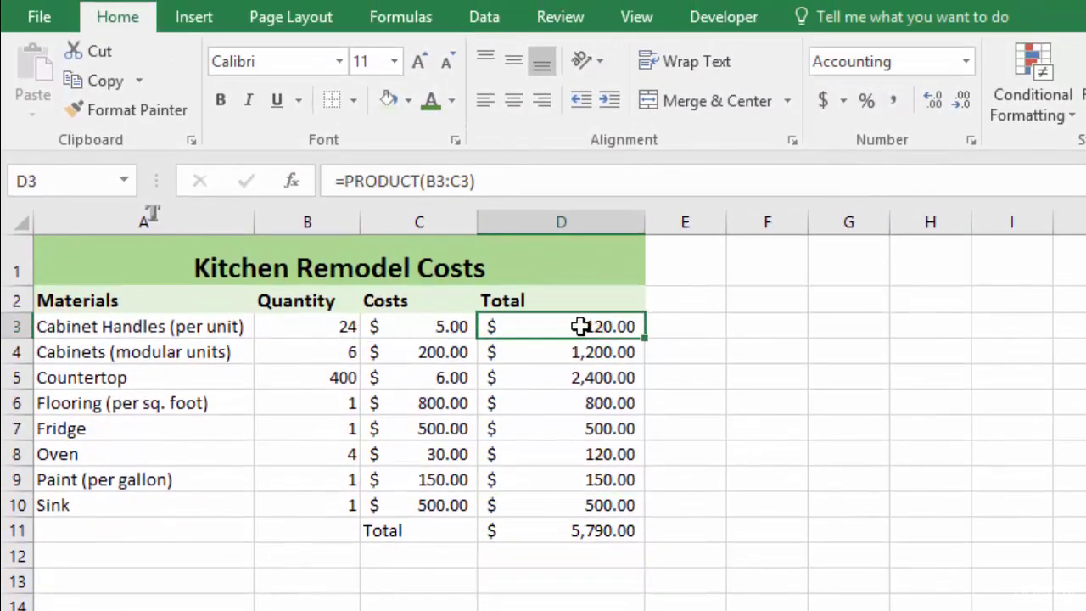
{"action": "left_click", "coordinate": [581, 534]}
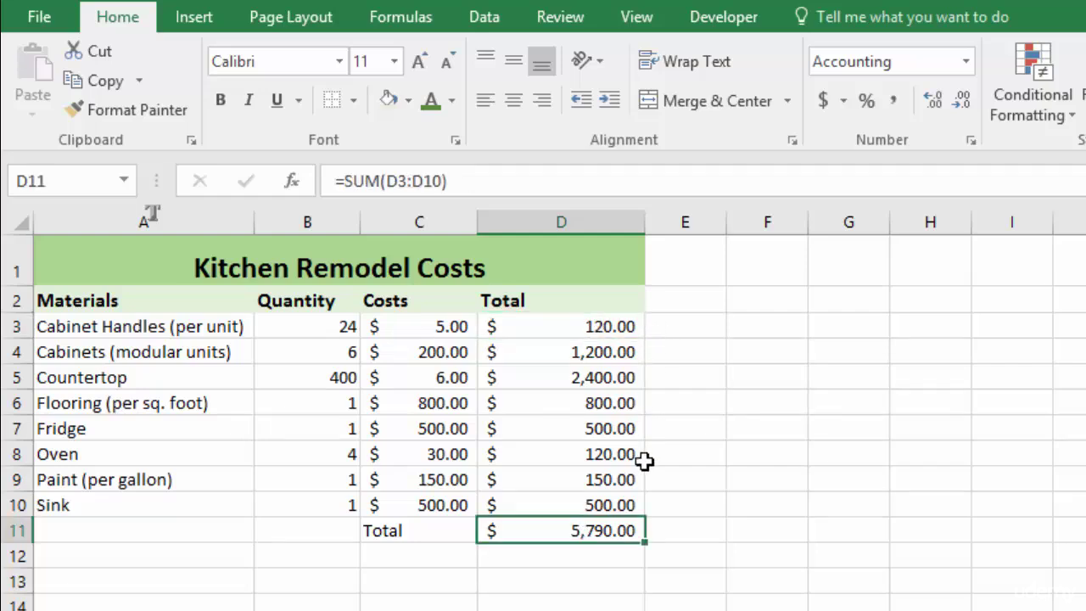